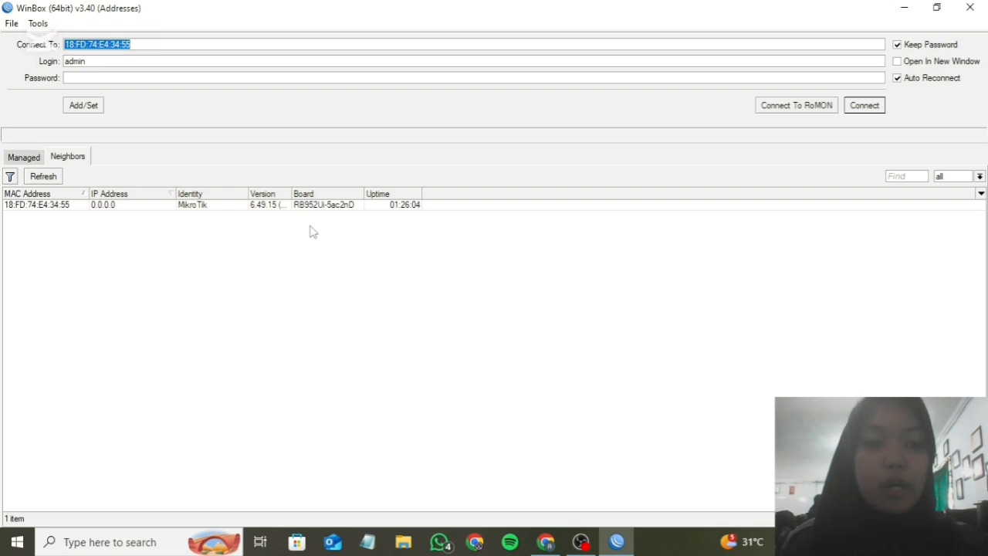
Connect to the discovered MikroTik neighbor by its MAC address and dismiss the password change request
click(100, 207)
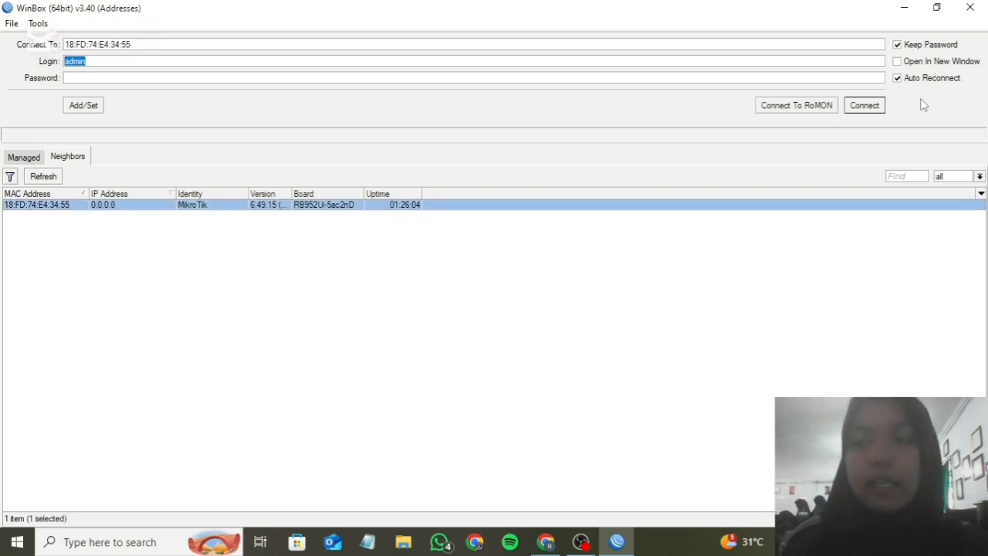
click(880, 107)
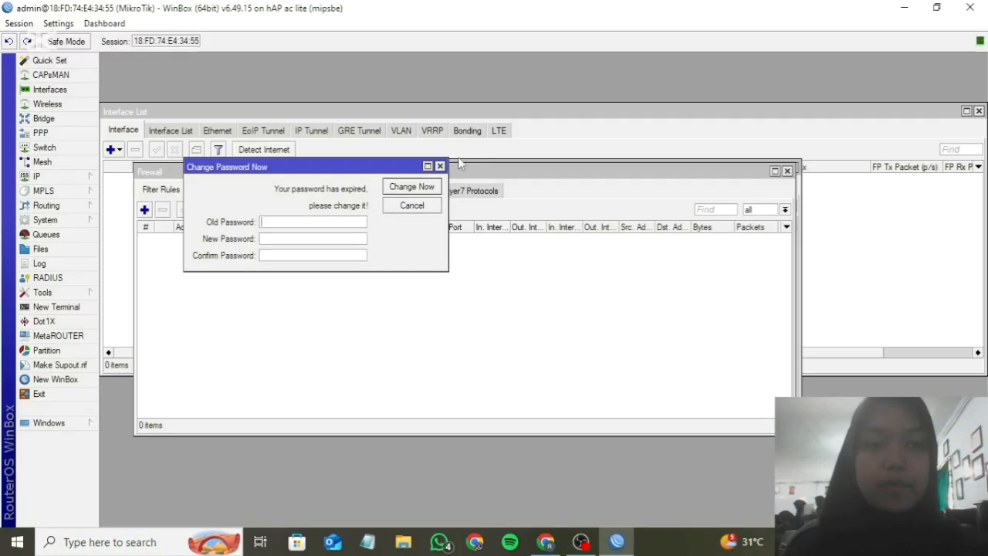
click(441, 166)
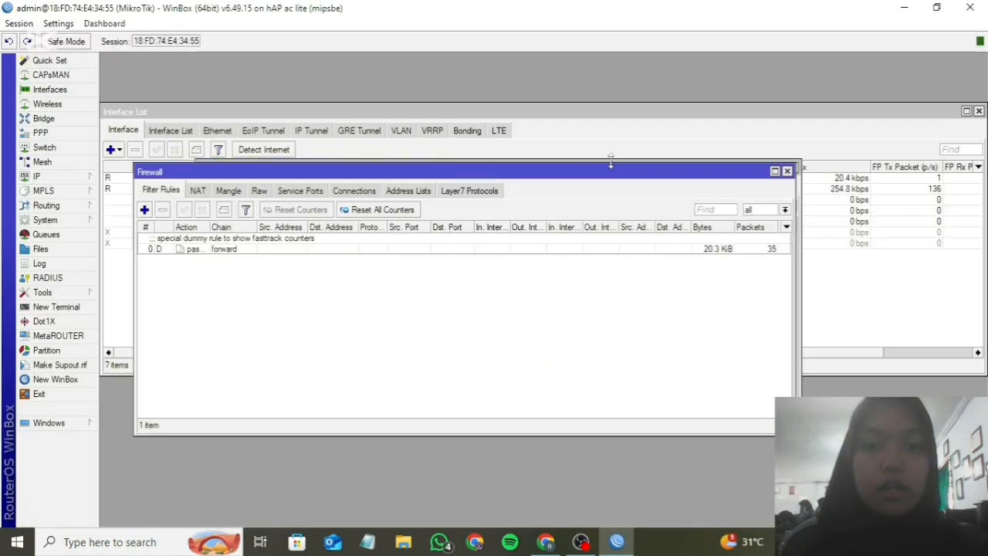
Add the comment INTERNET to the ether1 interface in the interface list
click(68, 92)
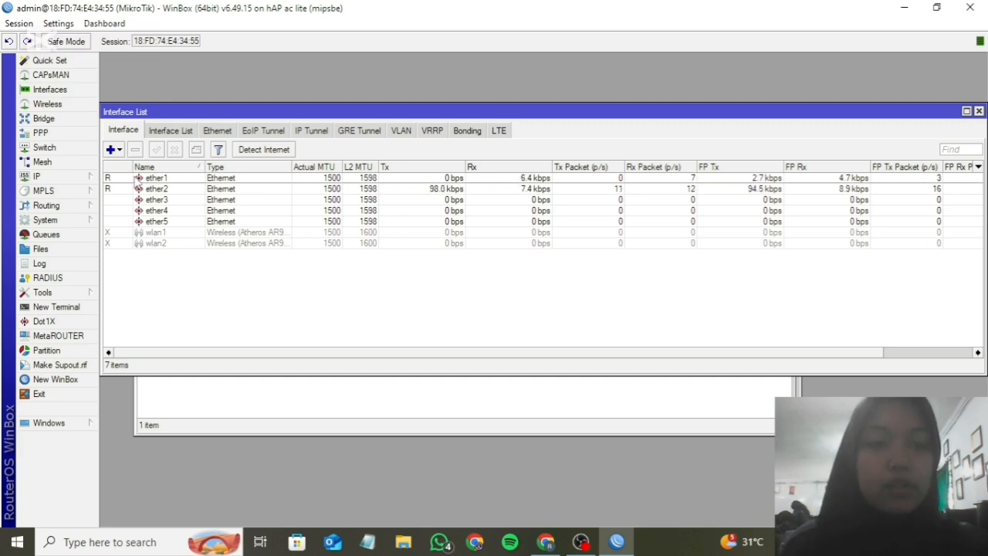
click(122, 178)
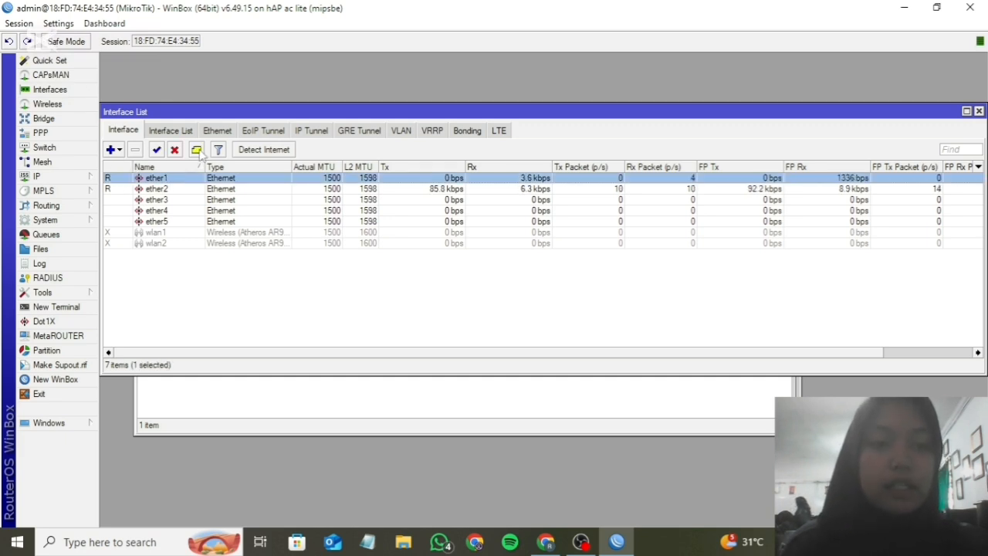
click(196, 150)
text(IB)
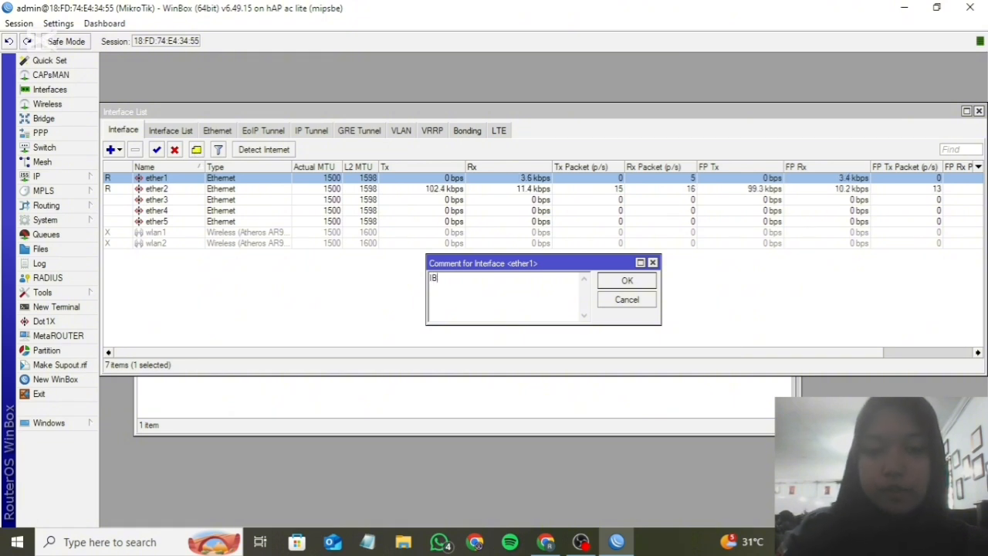
text(TERNET)
key(Return)
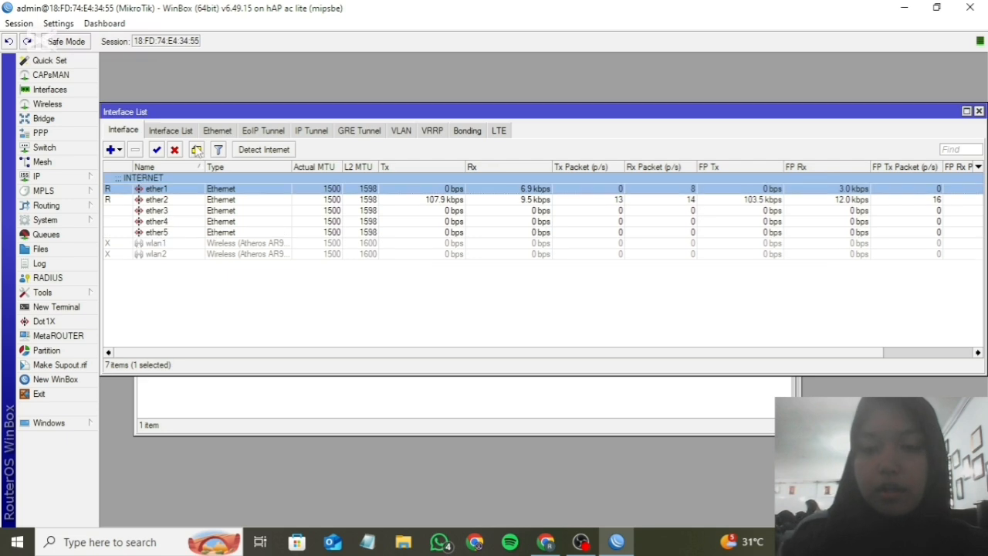
Add the comment LAN to the ether2 interface
key(Down)
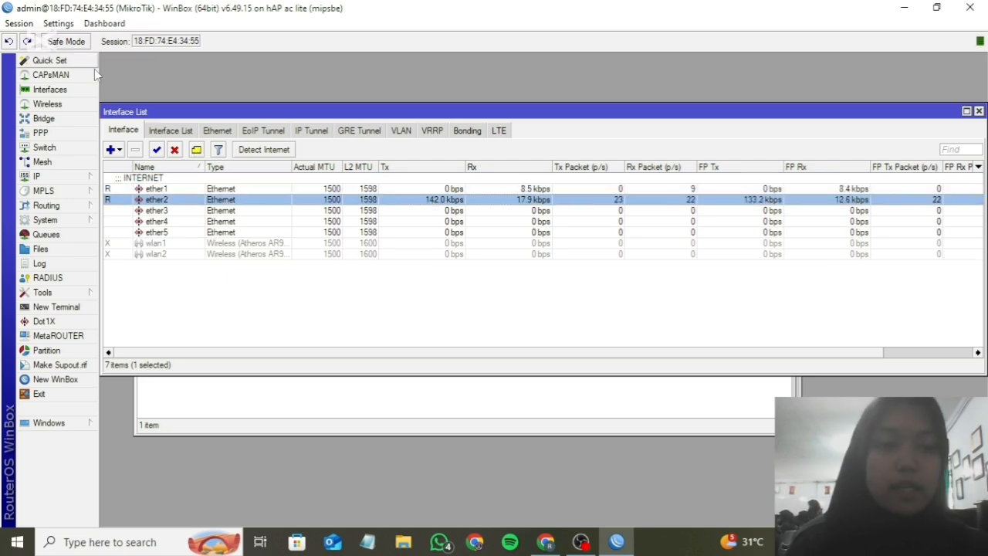
click(196, 149)
text(LAN)
key(Return)
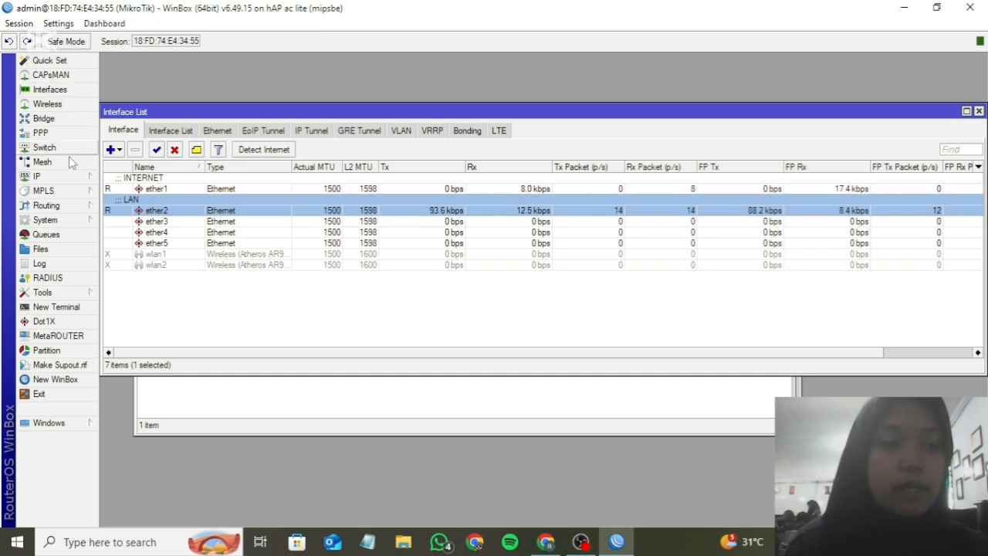
Add a DHCP client on ether1, keeping its other options at their defaults, and save it
click(37, 176)
click(128, 216)
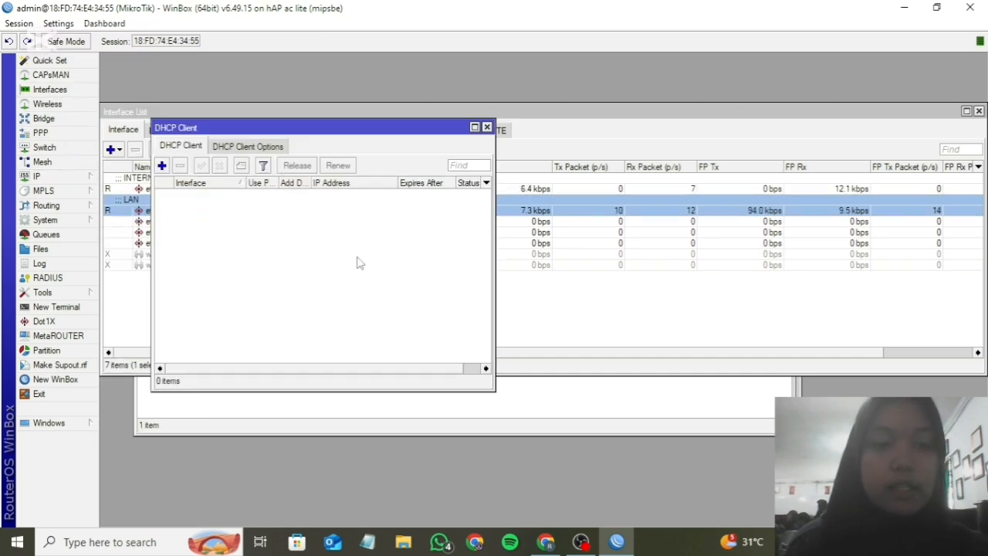
click(162, 165)
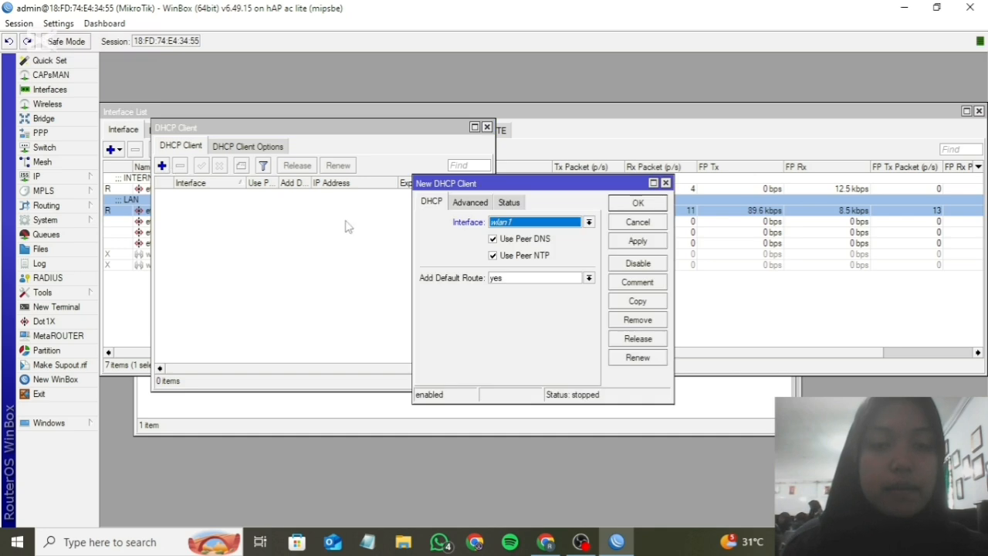
click(550, 222)
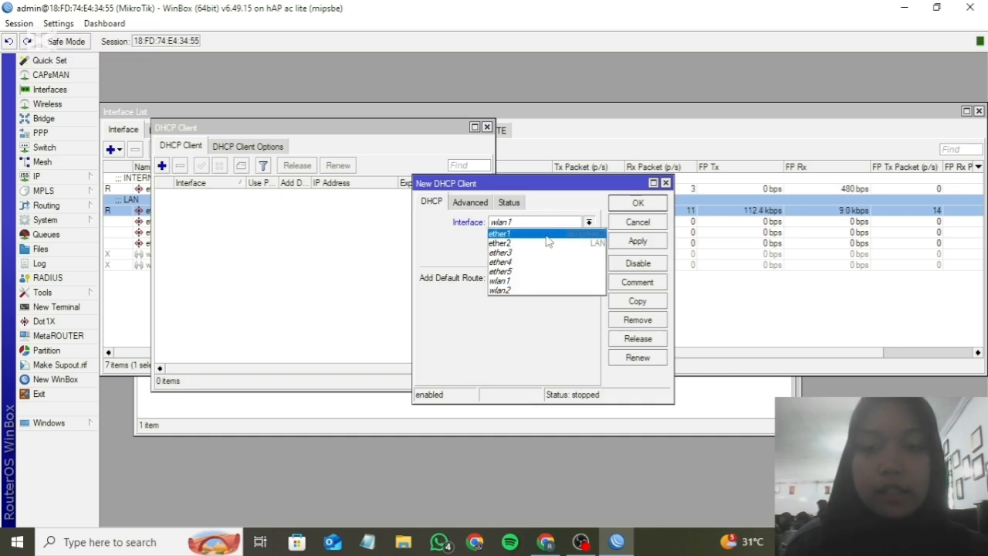
click(547, 234)
click(647, 241)
click(638, 203)
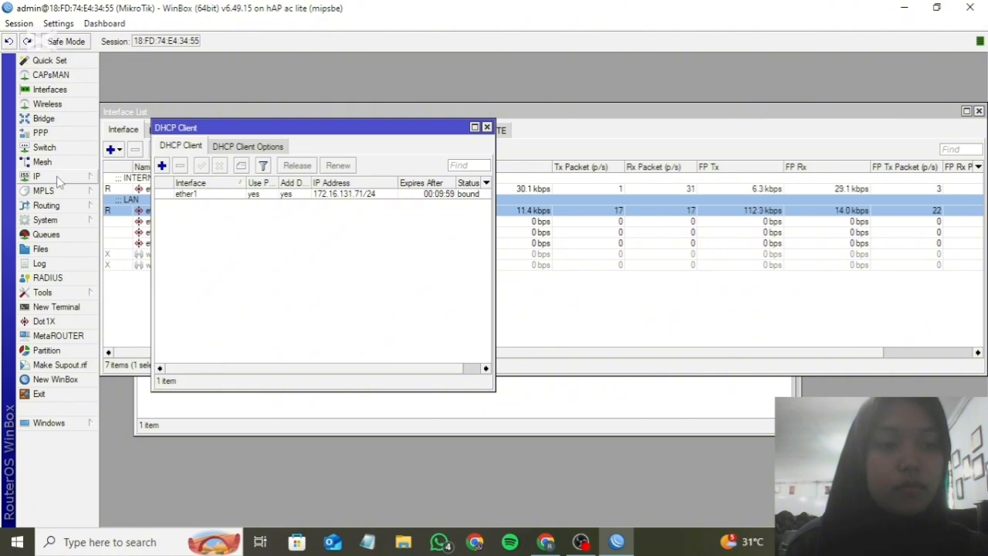
Set the router's DNS server to 8.8.8.8 in the DNS settings and save
click(60, 178)
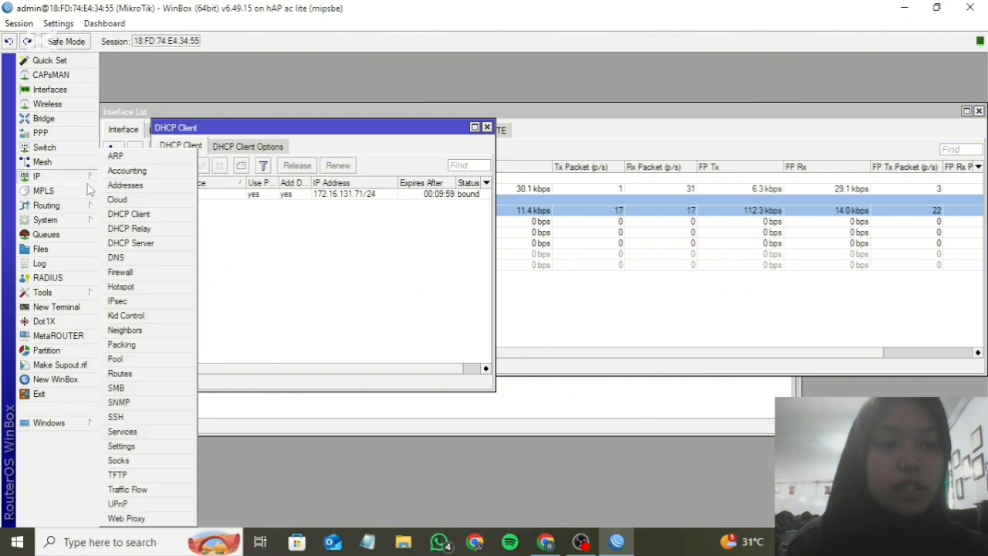
click(140, 259)
click(571, 183)
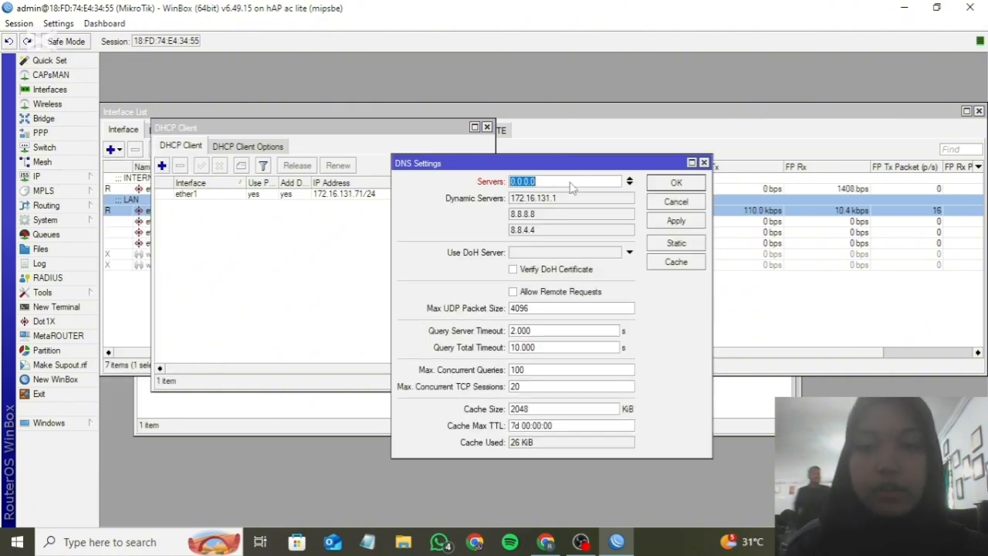
text(8.8.8.8)
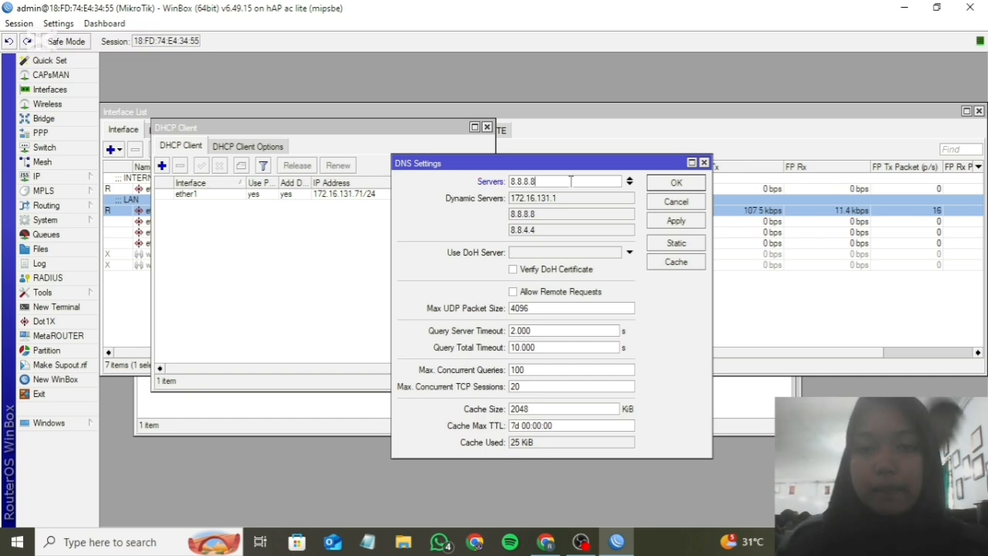
click(670, 222)
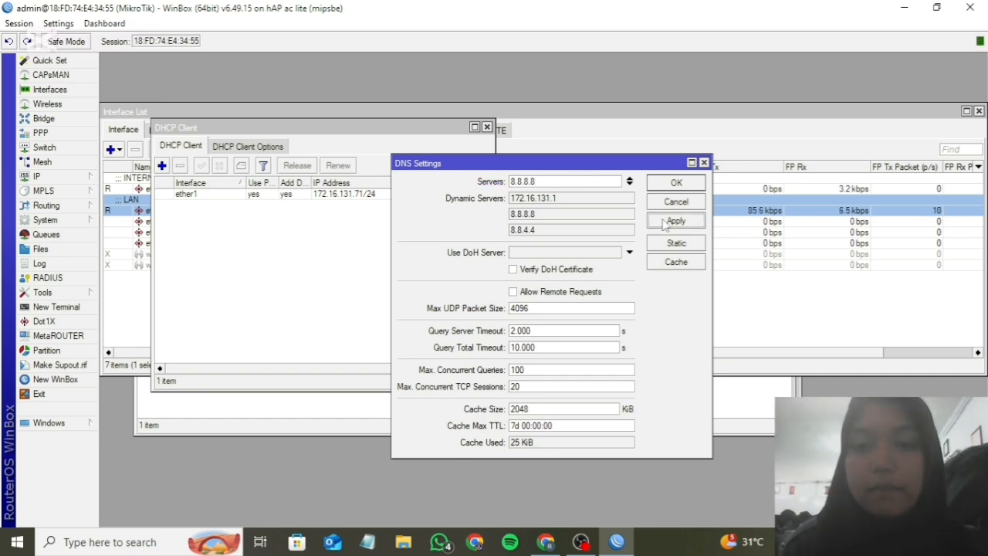
click(677, 185)
Create a firewall NAT rule in the srcnat chain with ether1 as the out interface
click(63, 176)
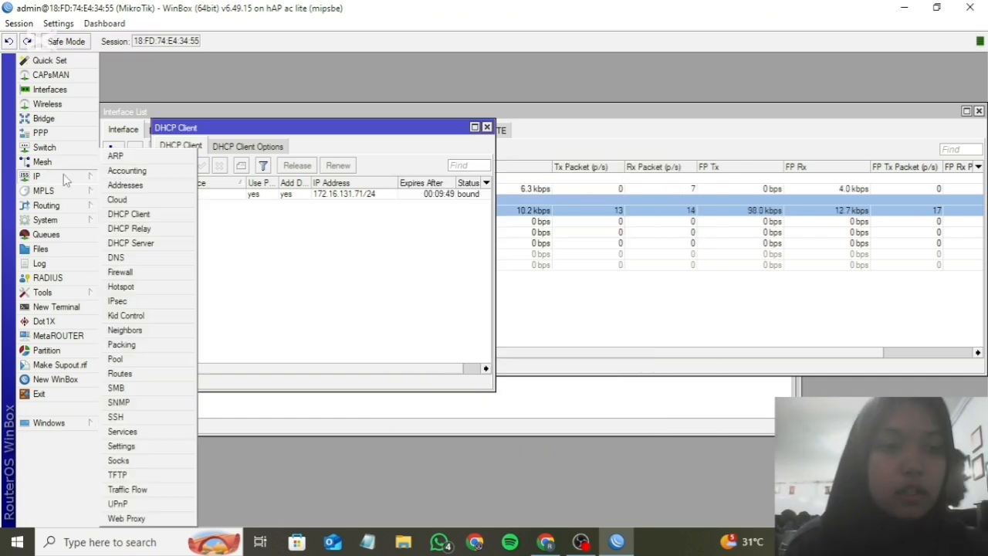
click(124, 272)
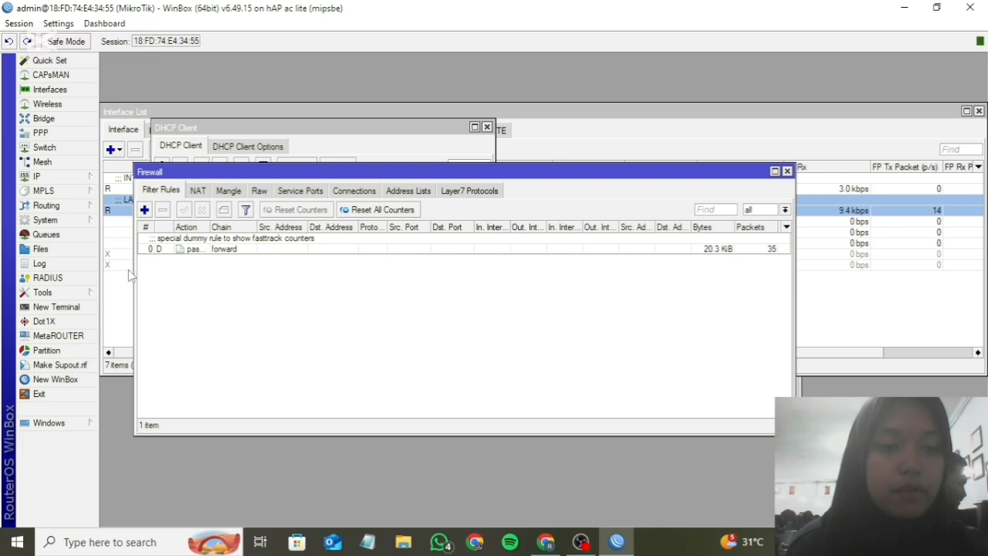
click(197, 192)
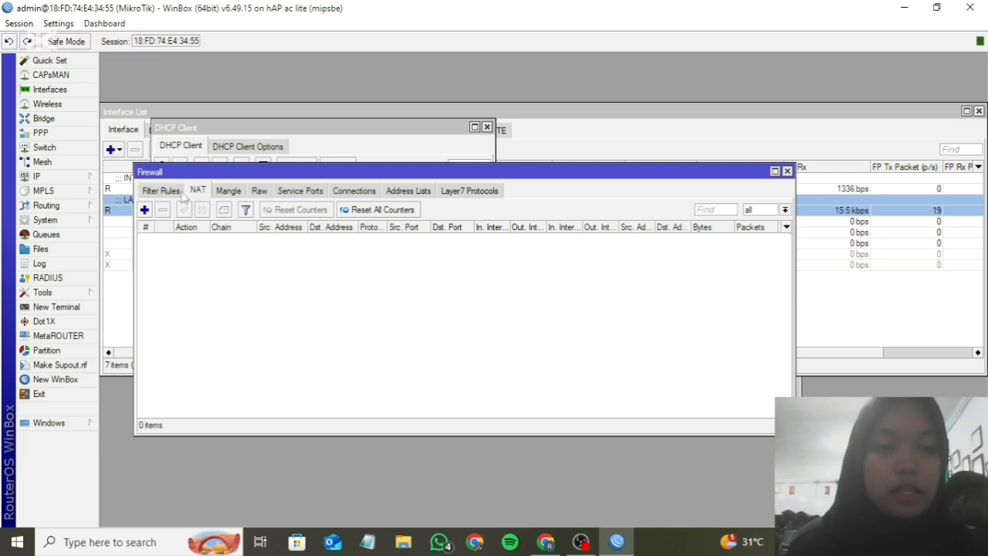
click(145, 211)
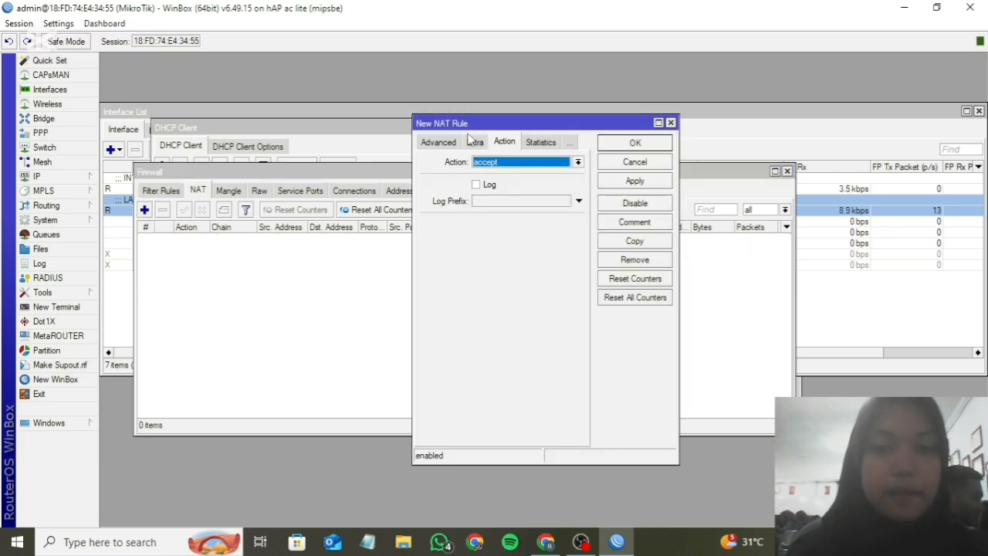
click(425, 145)
click(434, 144)
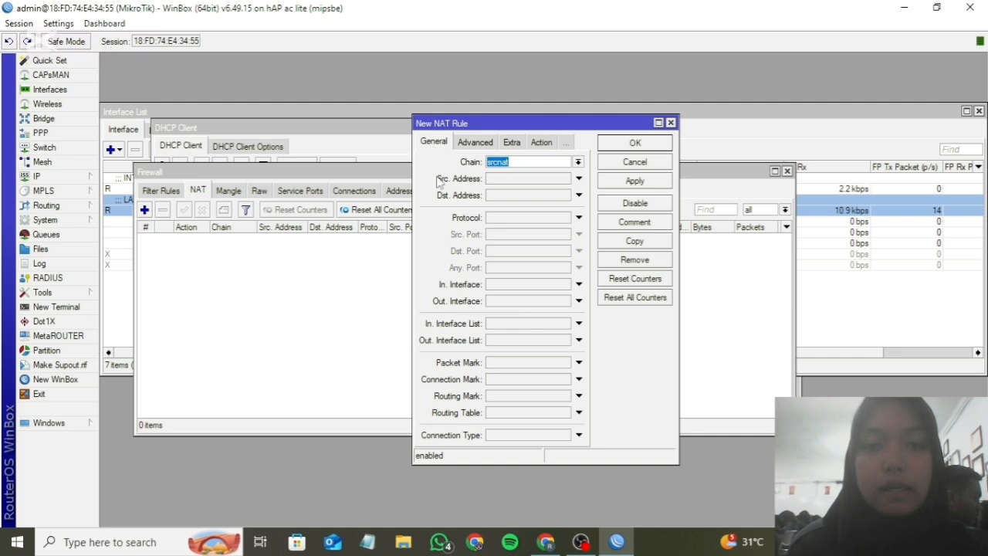
click(500, 303)
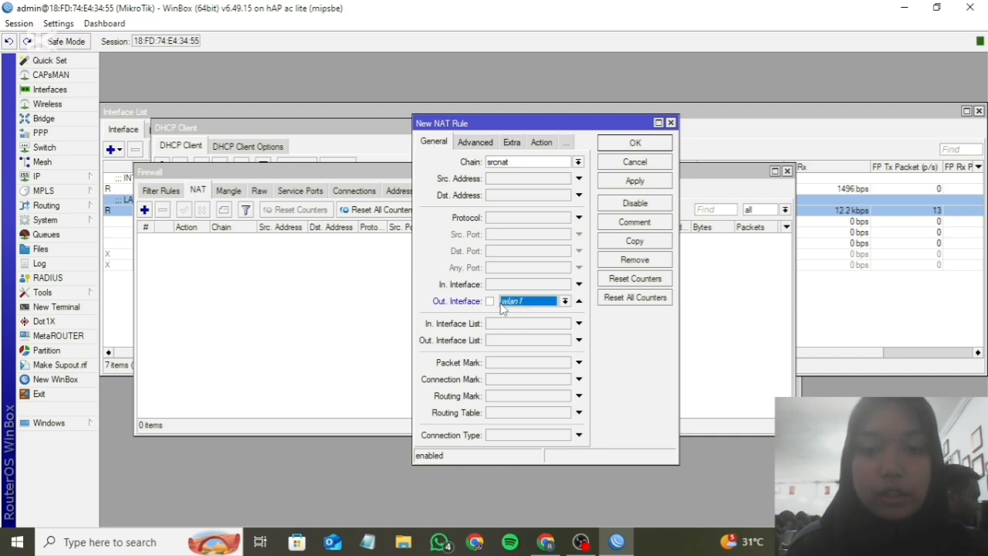
click(538, 301)
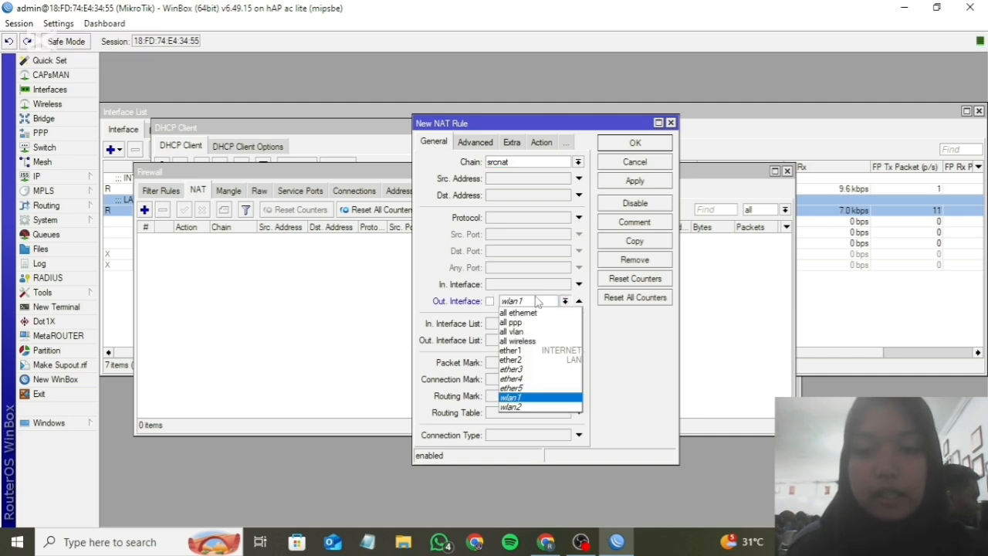
click(527, 351)
Set the new NAT rule's action to masquerade and save the rule
click(540, 143)
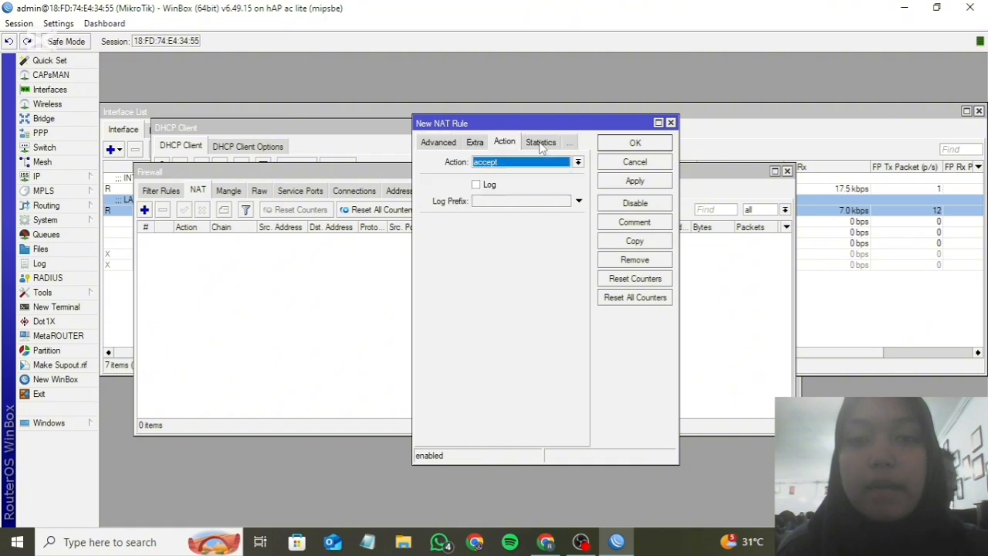
click(507, 161)
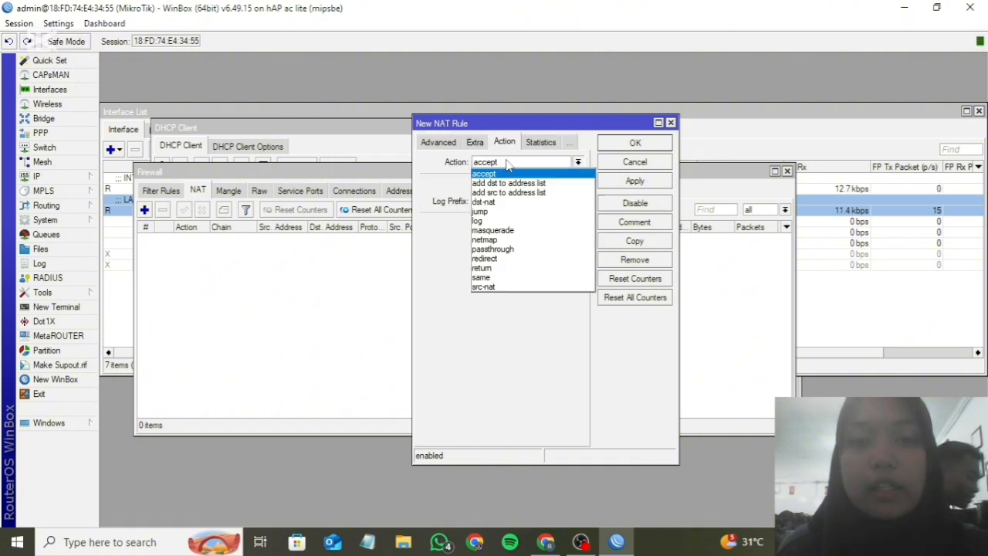
click(518, 231)
click(624, 183)
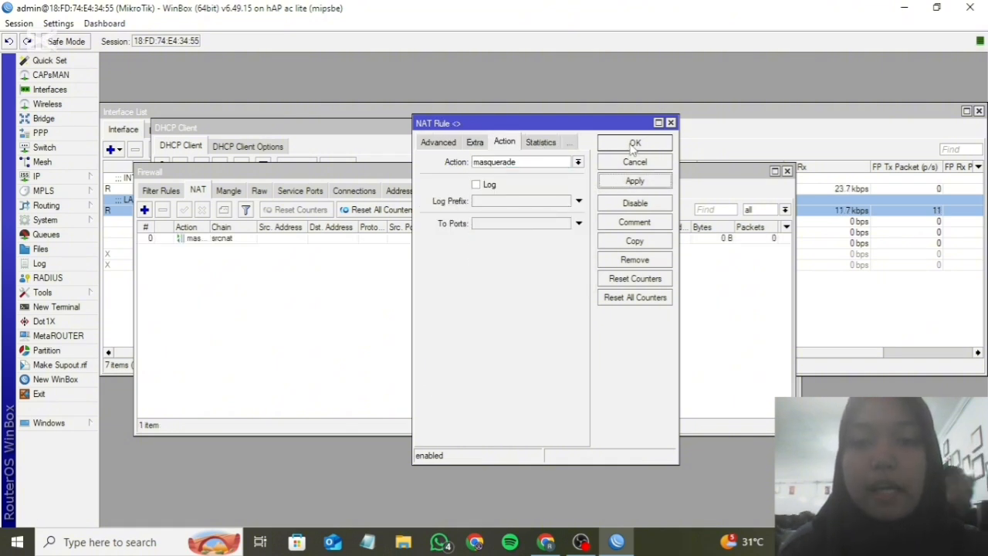
click(632, 146)
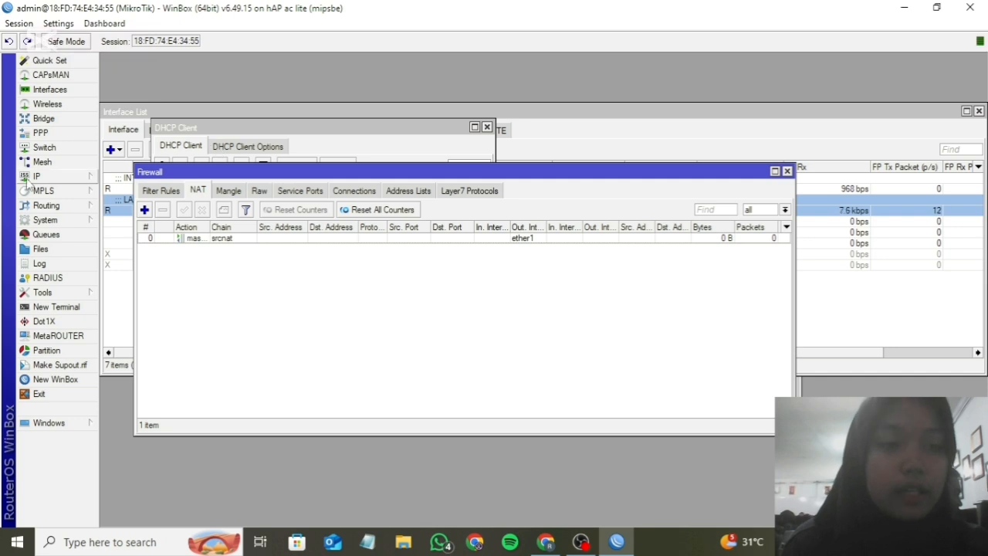
Start a new entry in the router's IP address list with the address 192.168.1.1/24
click(29, 176)
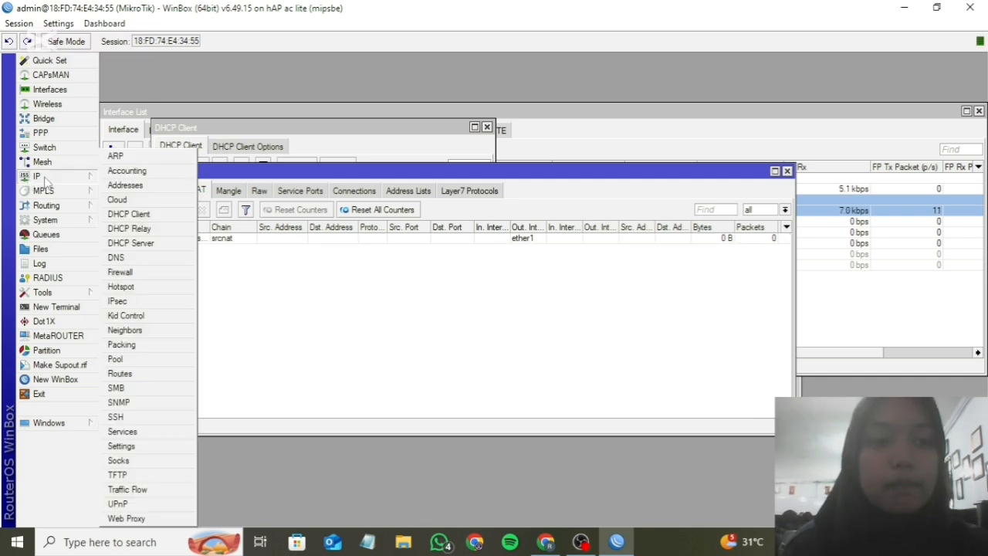
click(119, 189)
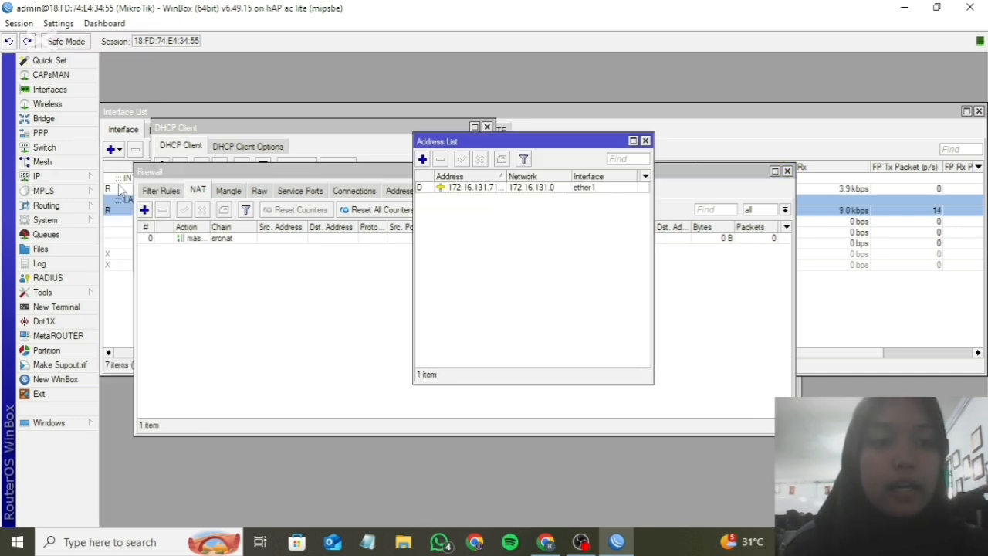
click(422, 159)
click(542, 229)
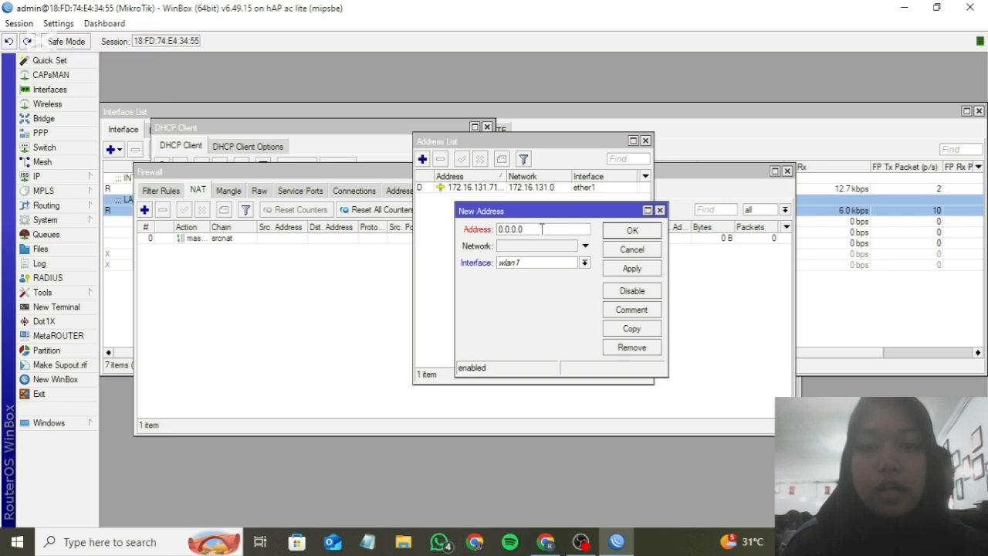
key(BackSpace)
key(BackSpace)
key(BackSpace)
key(BackSpace)
key(BackSpace)
key(BackSpace)
key(BackSpace)
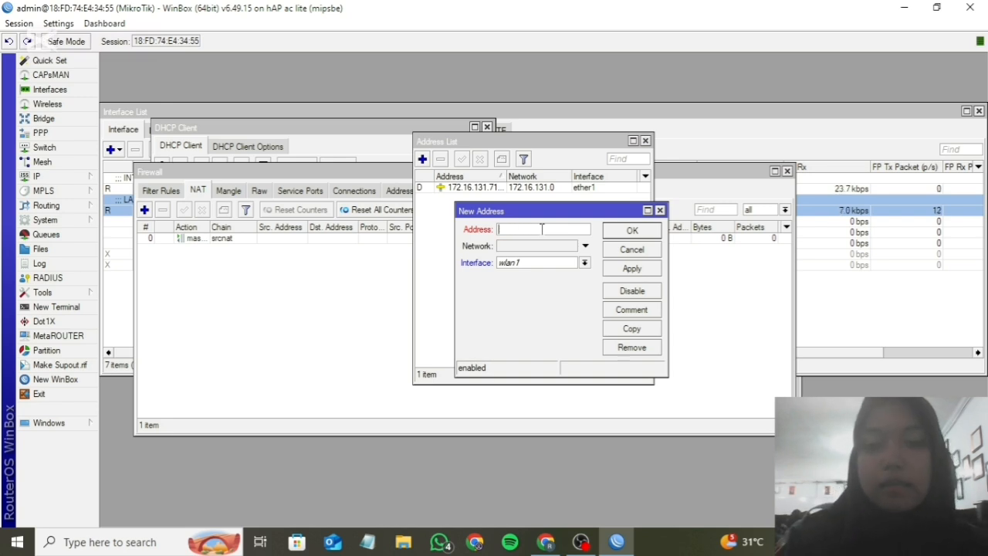
text(192)
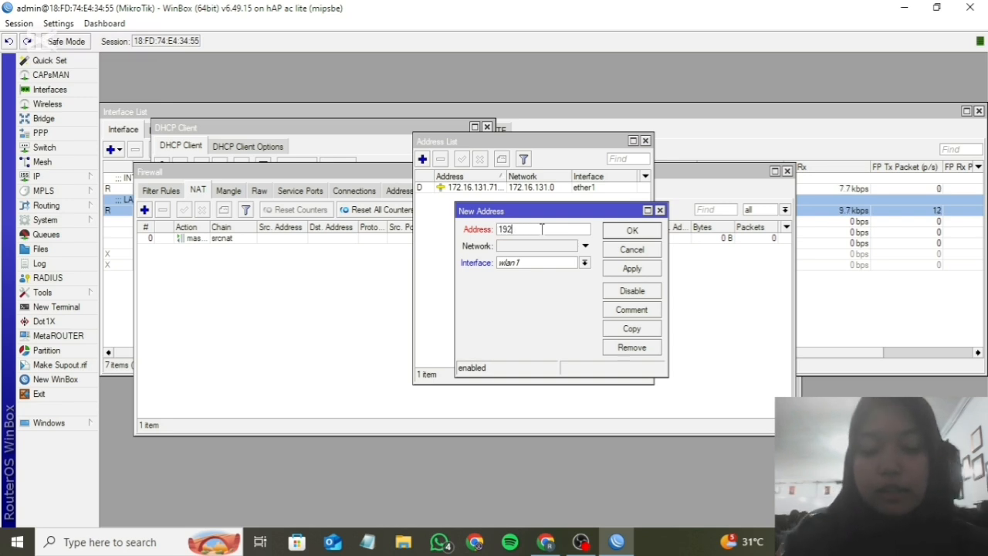
text(.168.1.1/24)
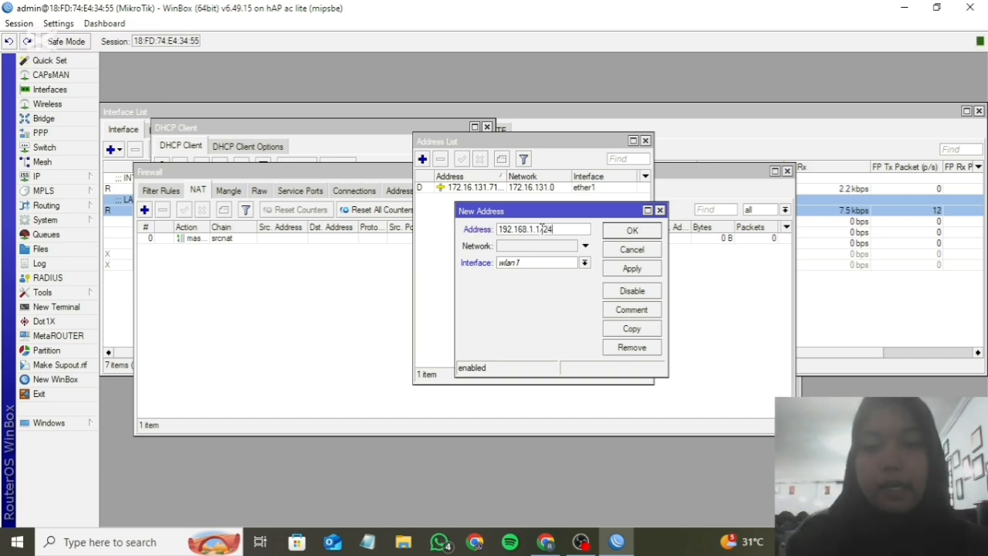
Assign the new 192.168.1.1/24 address to the ether2 interface and save it
click(552, 263)
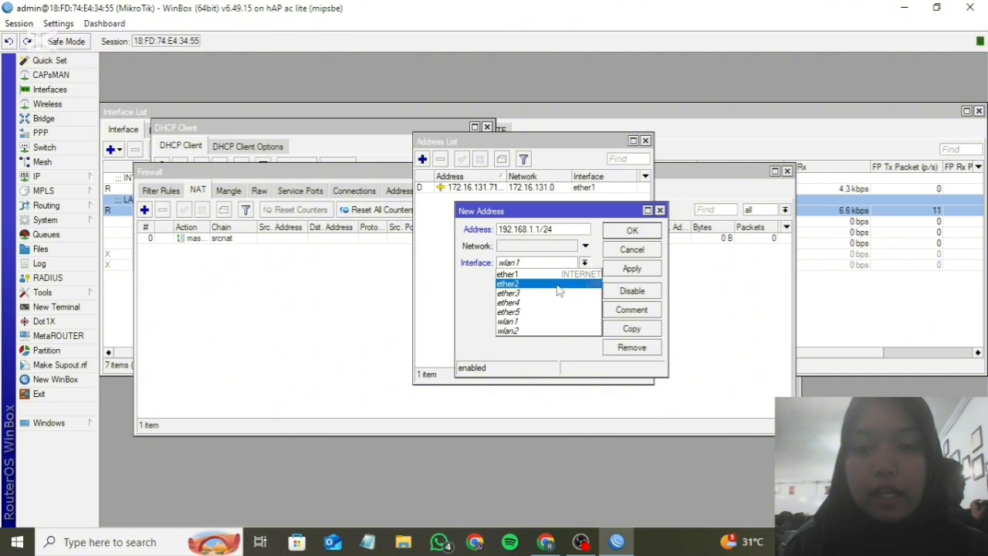
click(560, 290)
click(623, 270)
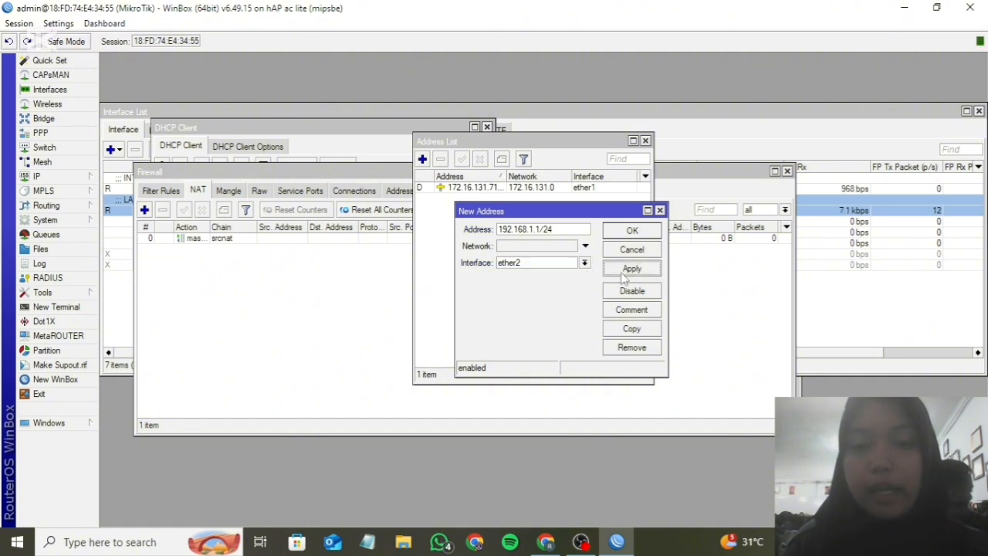
click(632, 231)
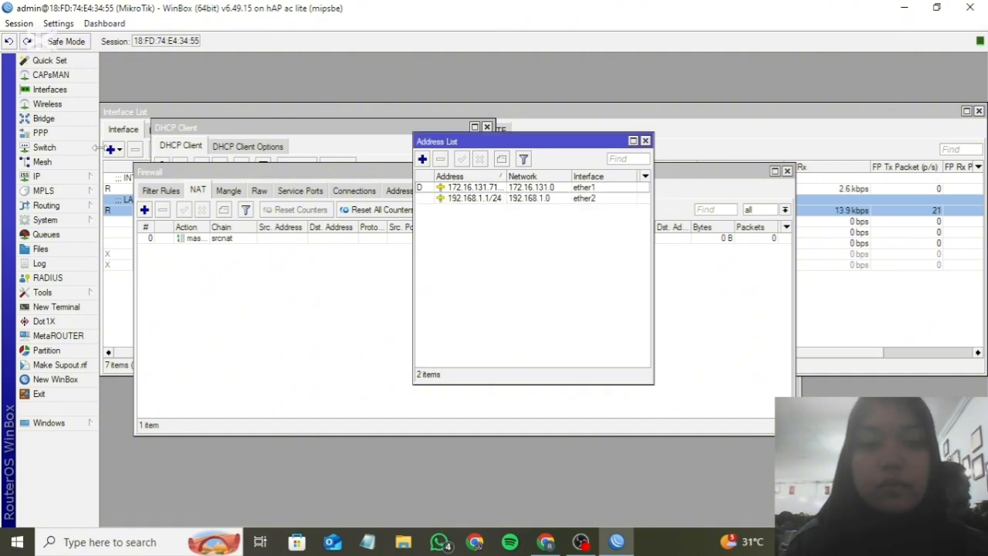
Run the DHCP server setup on ether2, accepting all suggested values including the 00:10:00 lease time
click(63, 177)
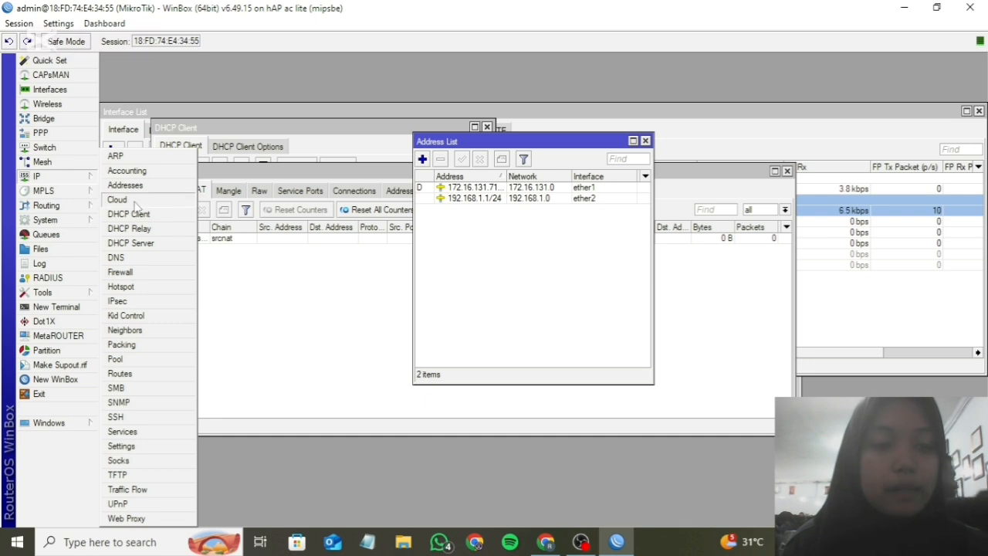
click(132, 243)
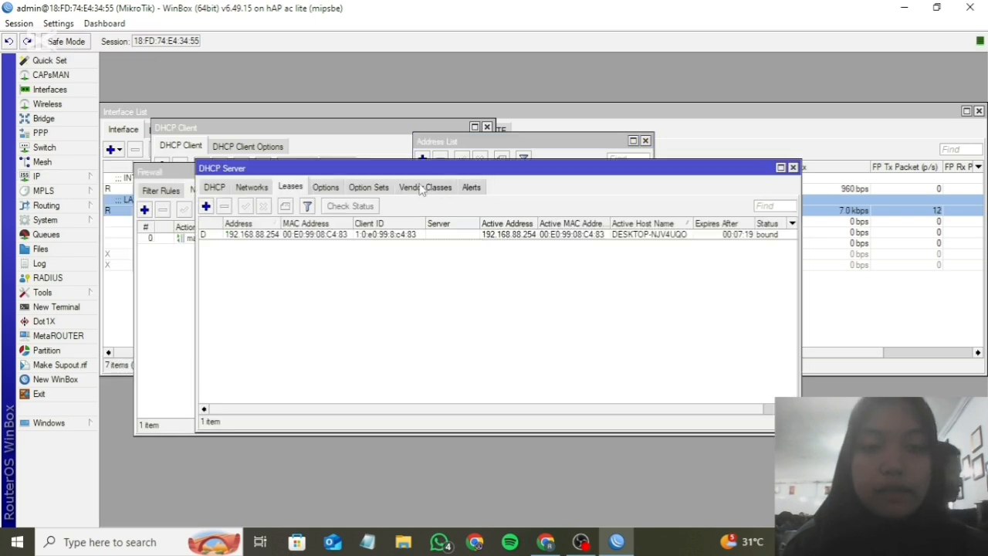
click(216, 188)
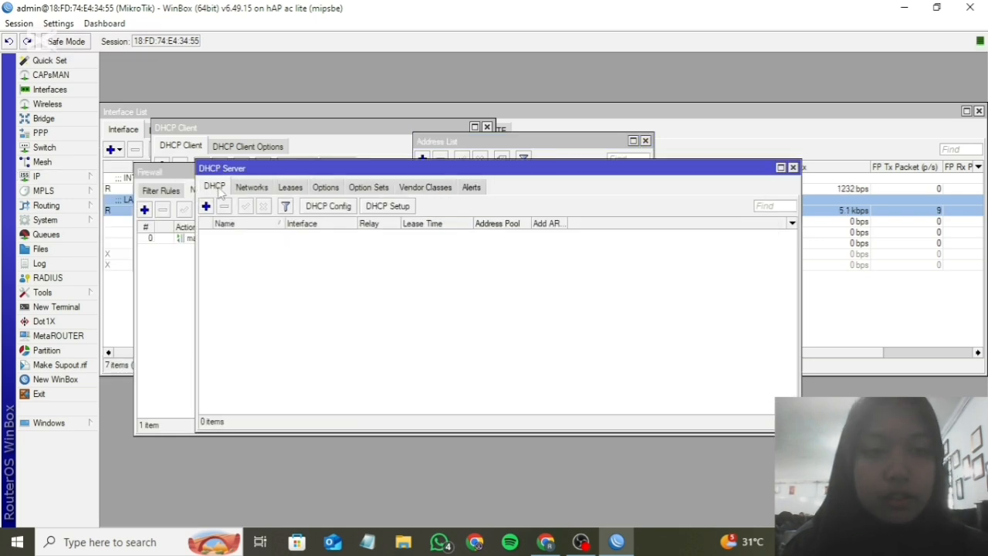
click(390, 206)
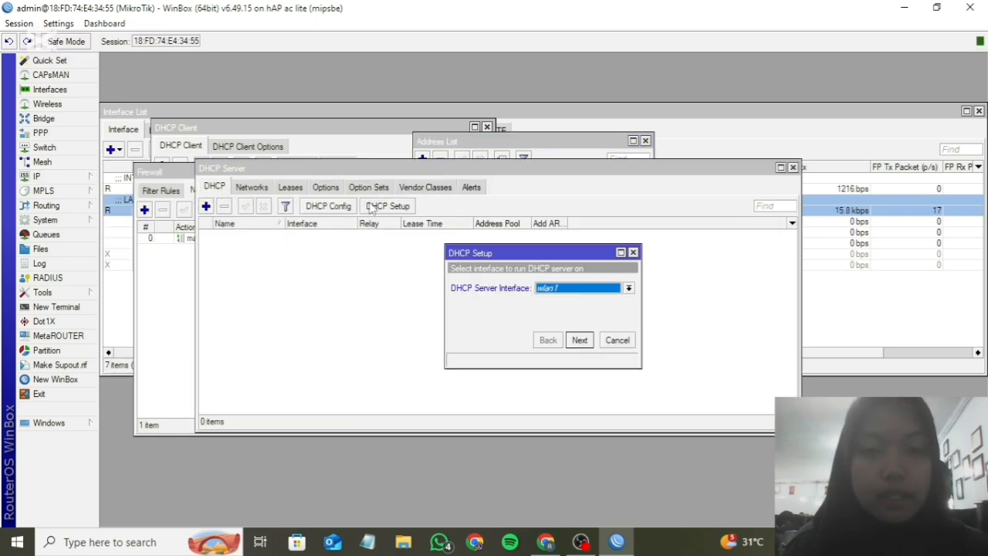
click(580, 291)
click(582, 309)
click(580, 340)
click(580, 340)
click(580, 341)
click(579, 341)
click(580, 340)
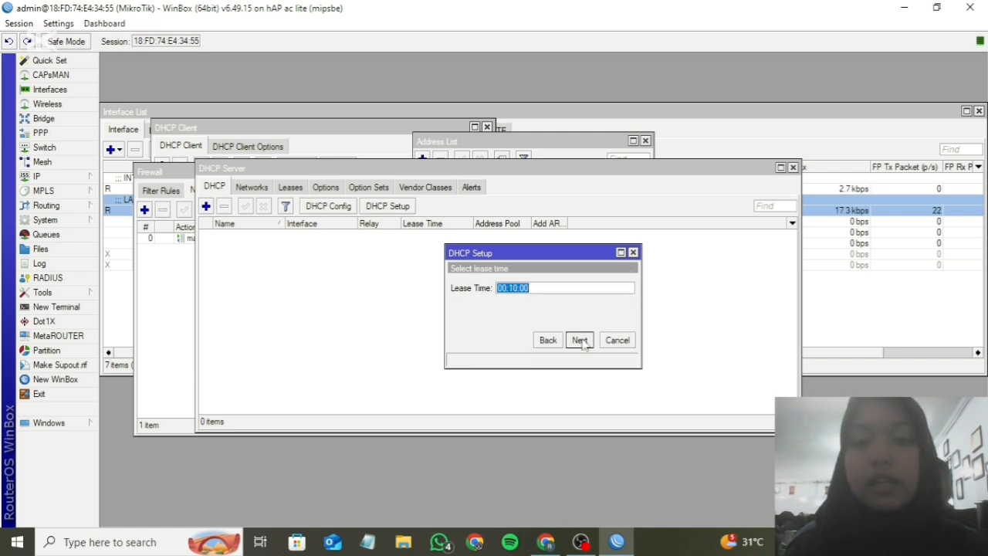
click(580, 341)
click(546, 286)
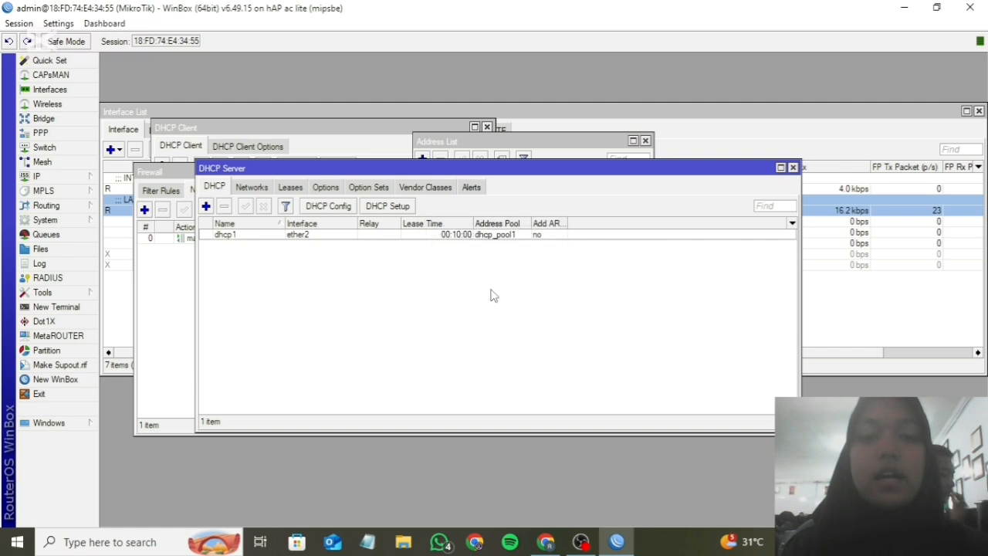
Open Command Prompt on the computer and renew its IP configuration with IPCONFIG /RENEW
click(70, 542)
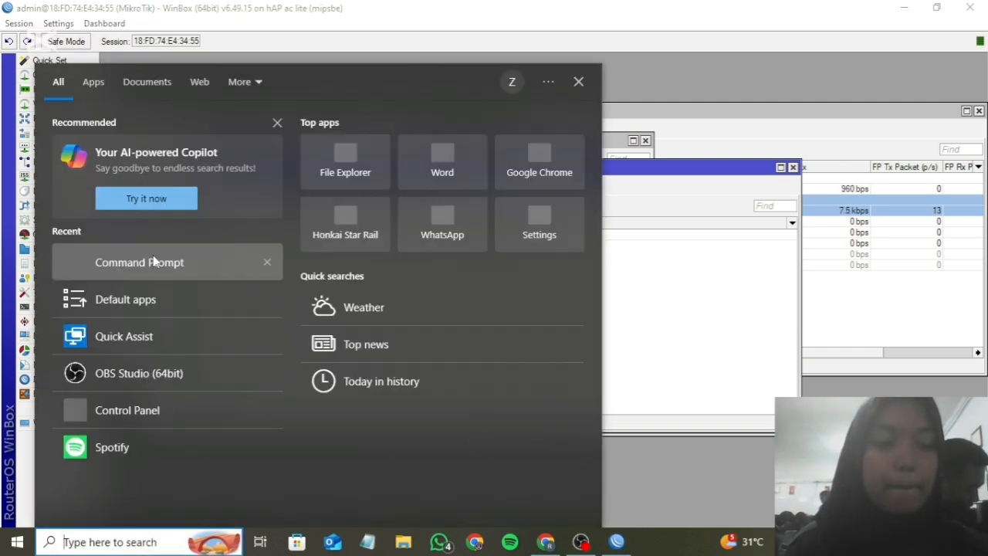
click(159, 272)
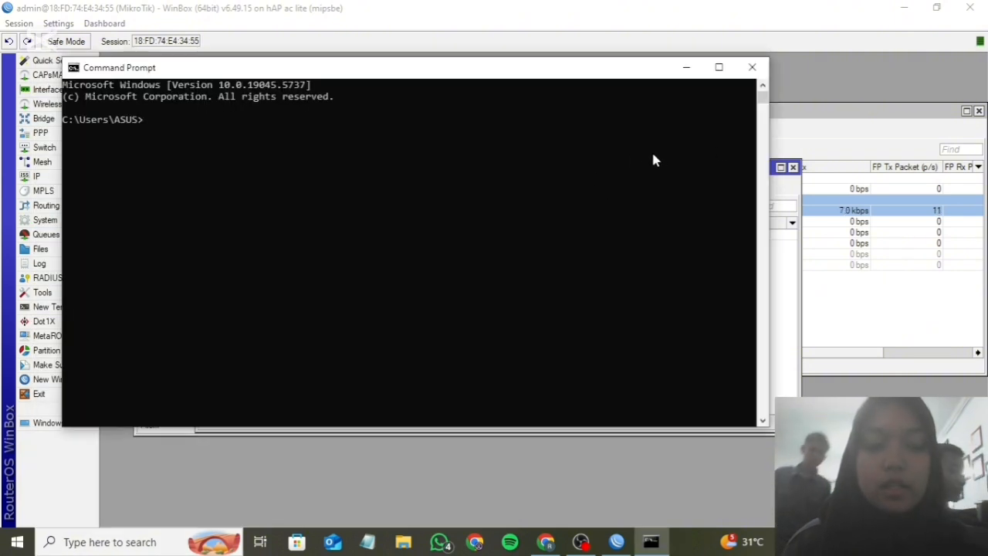
text(IPCONFIG /R)
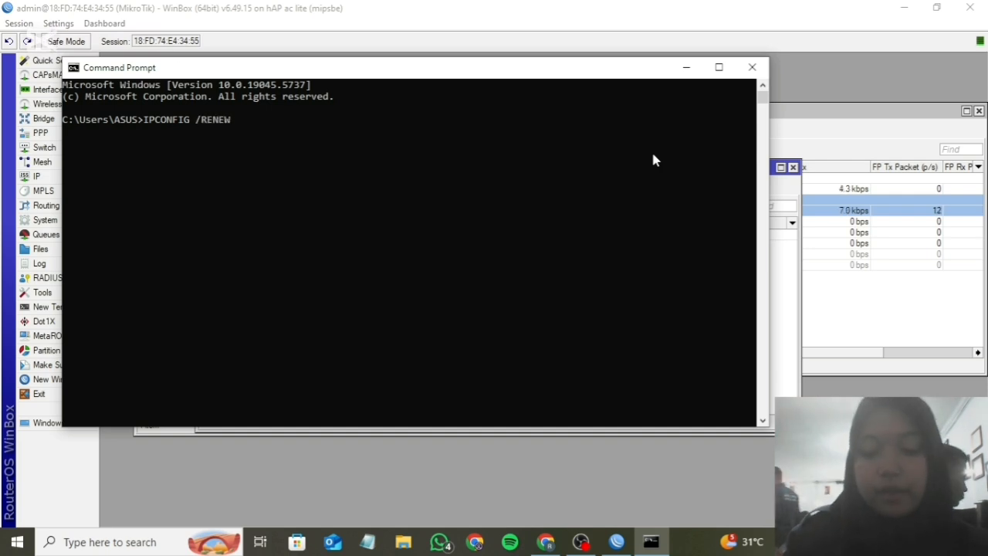
text(ENEW)
key(Return)
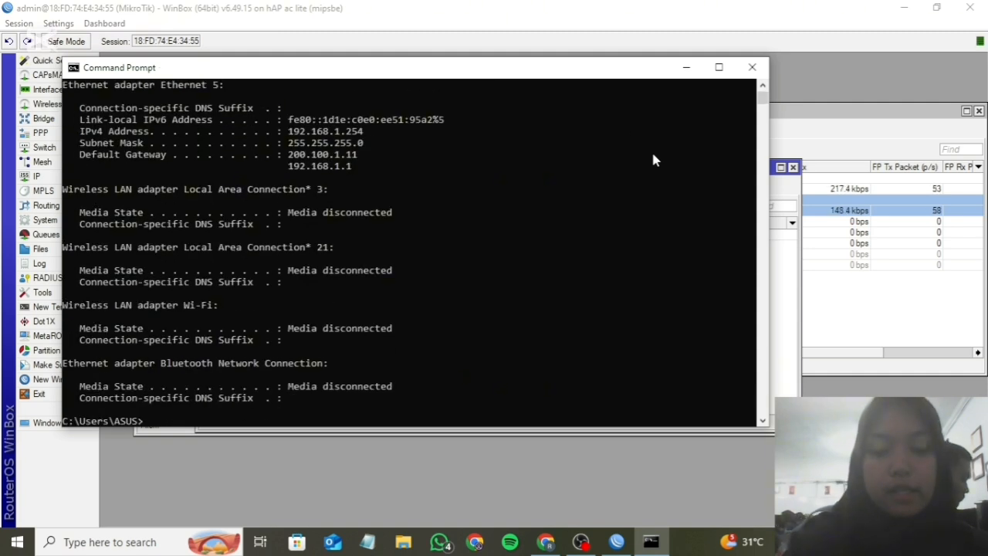
Test the internet connection with ping 8.8.8.8, then return to WinBox
text(ping 8.8.8.8)
key(Return)
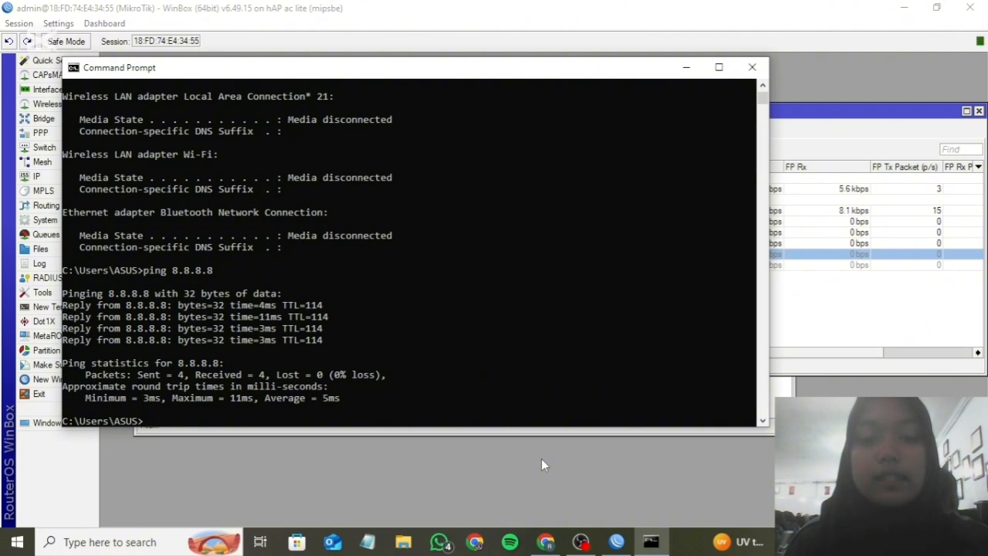
click(651, 542)
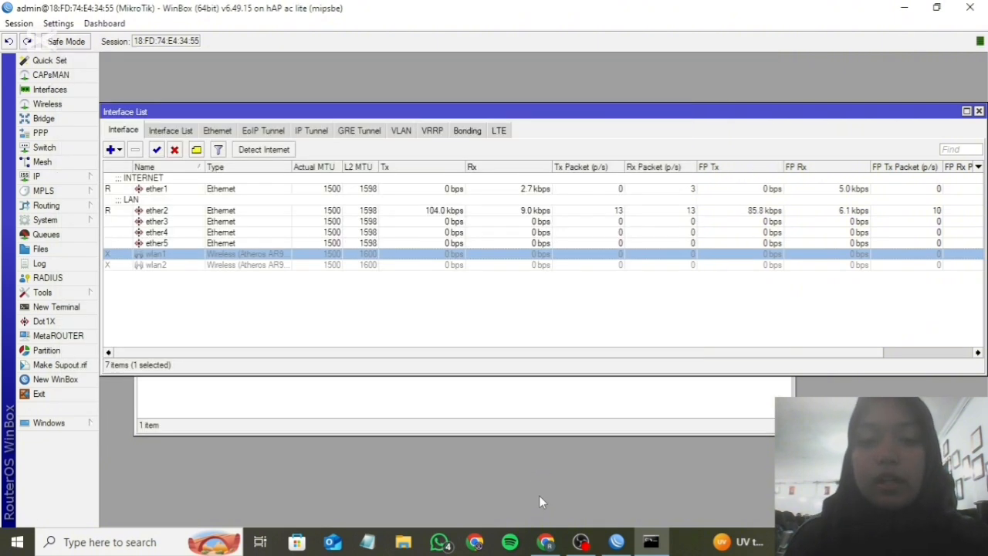
Add the IP address 192.168.20.1/24 on the ether3 interface and save it
click(92, 179)
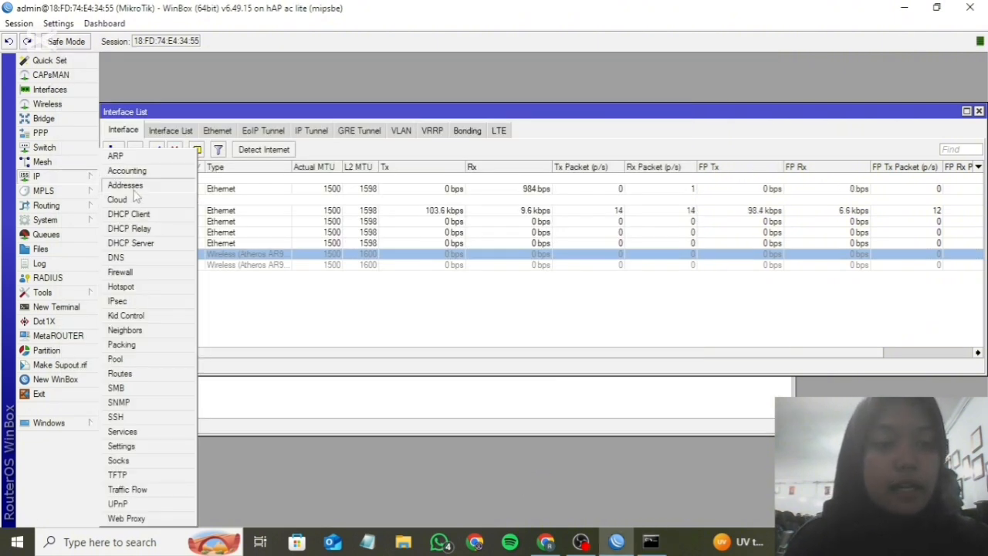
click(123, 185)
click(424, 161)
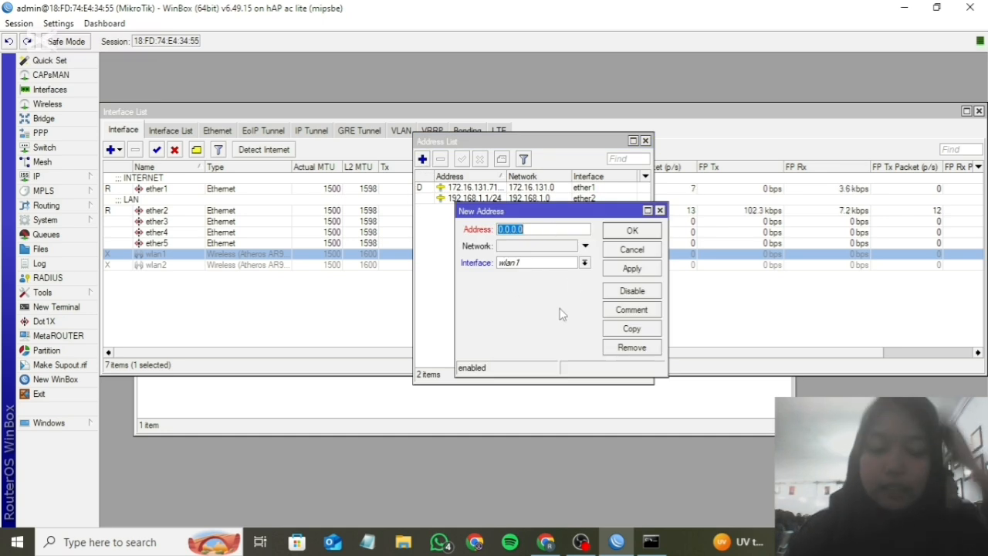
text(192.168.2)
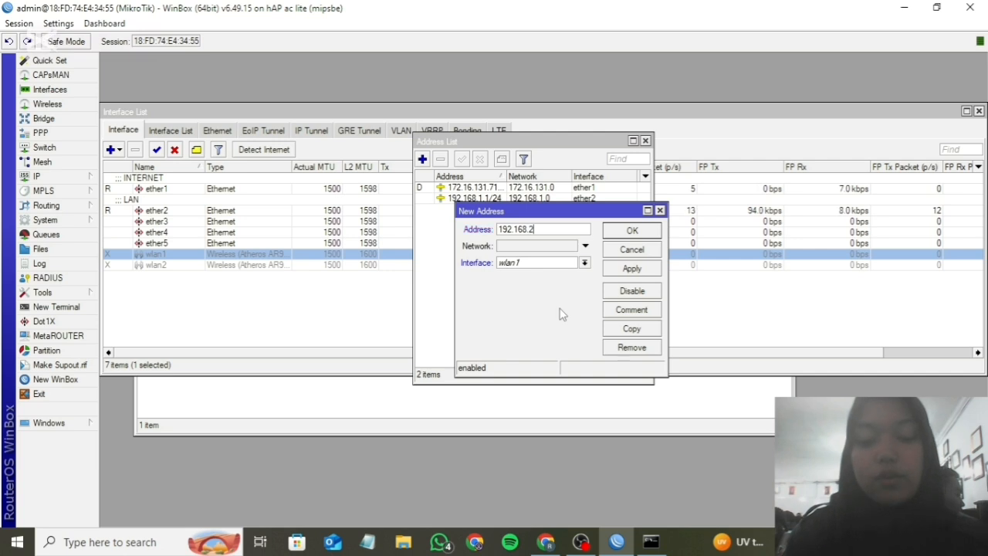
text(0.1/24)
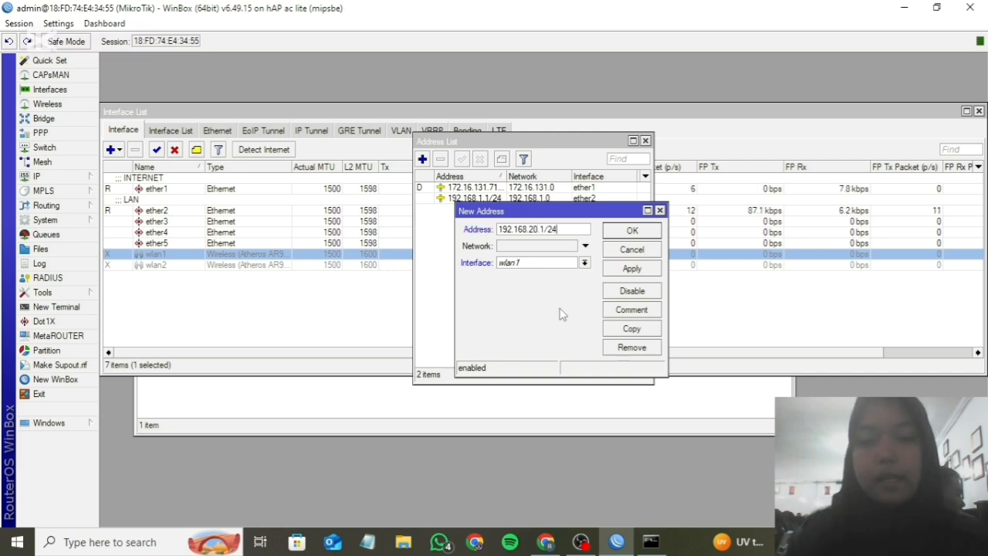
click(543, 267)
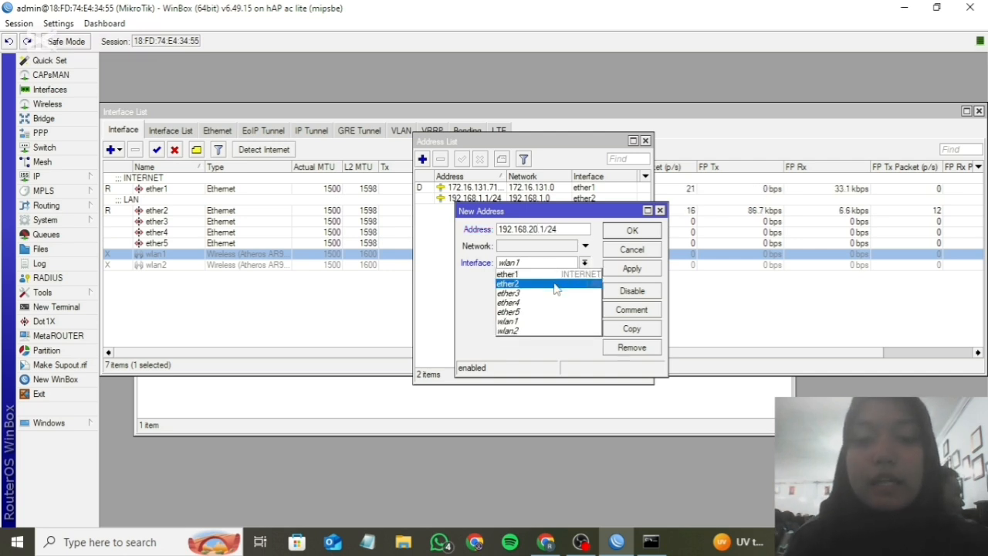
click(554, 289)
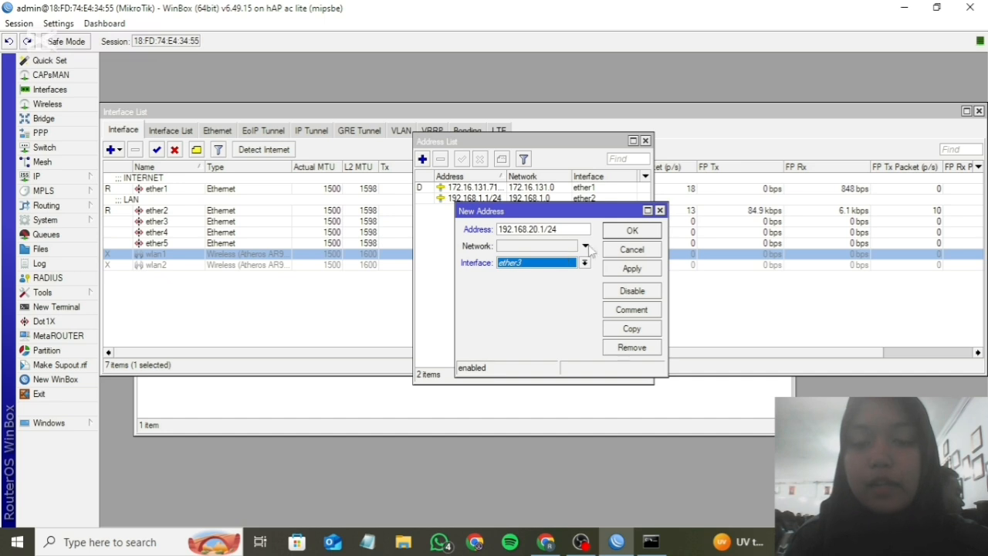
click(622, 267)
click(631, 231)
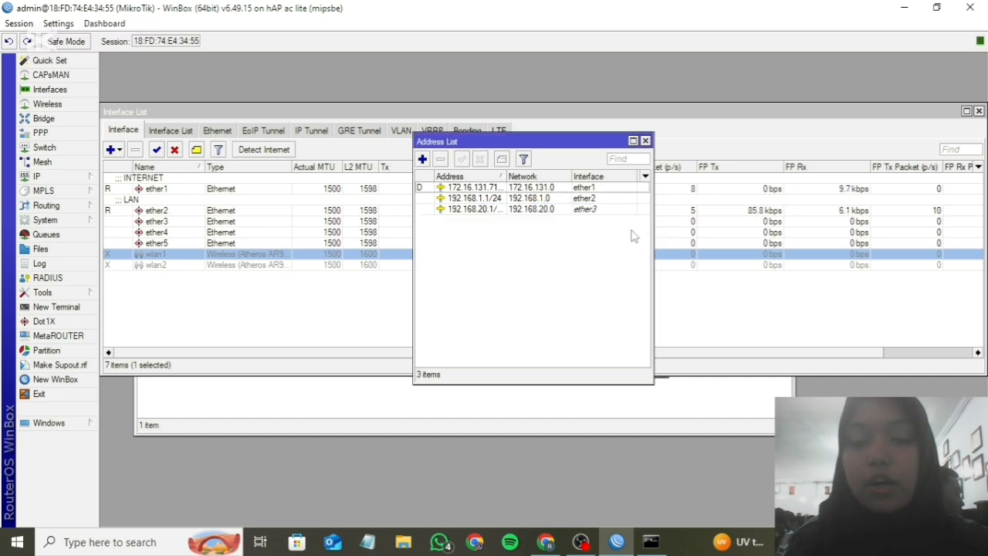
Run the DHCP server setup on ether3, accepting all suggested values through to completion
click(59, 177)
click(131, 243)
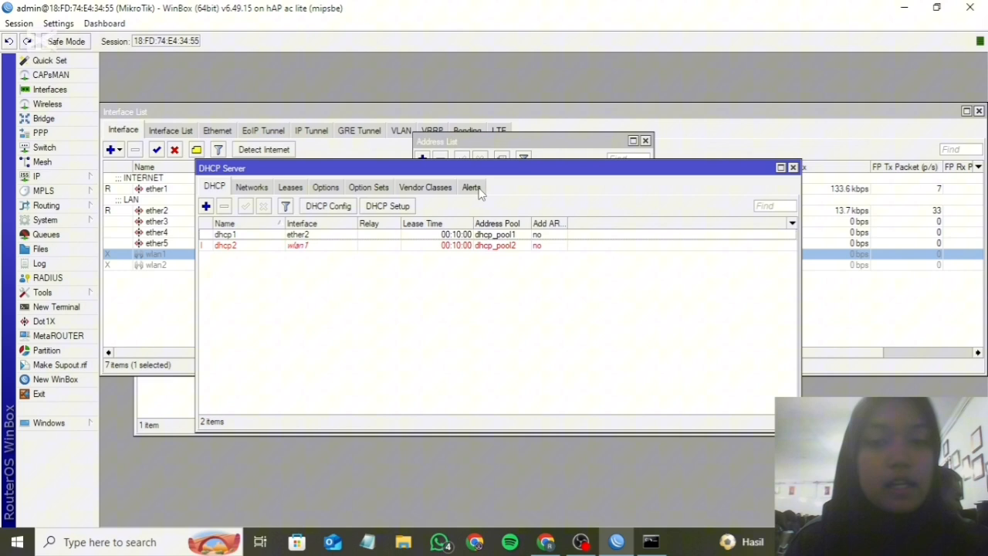
click(379, 209)
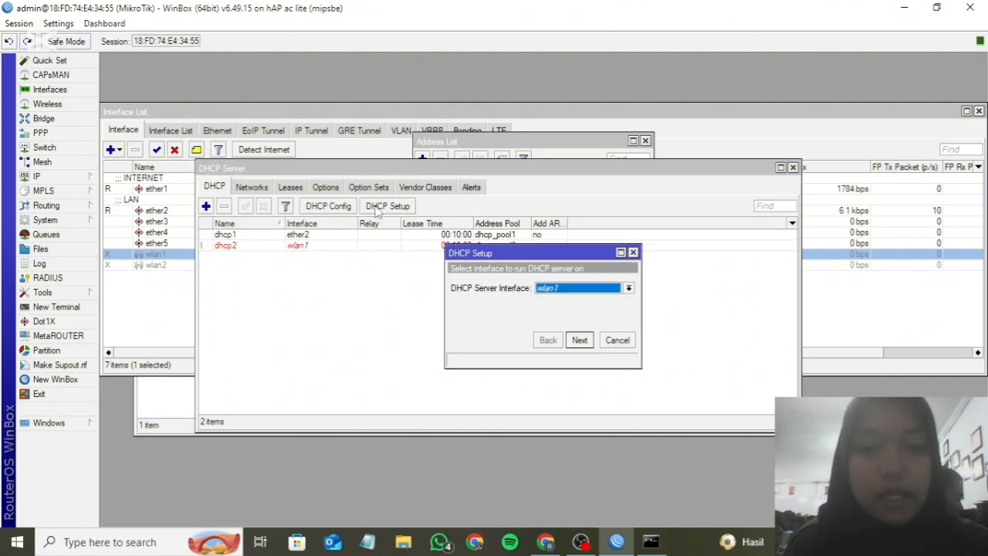
click(591, 290)
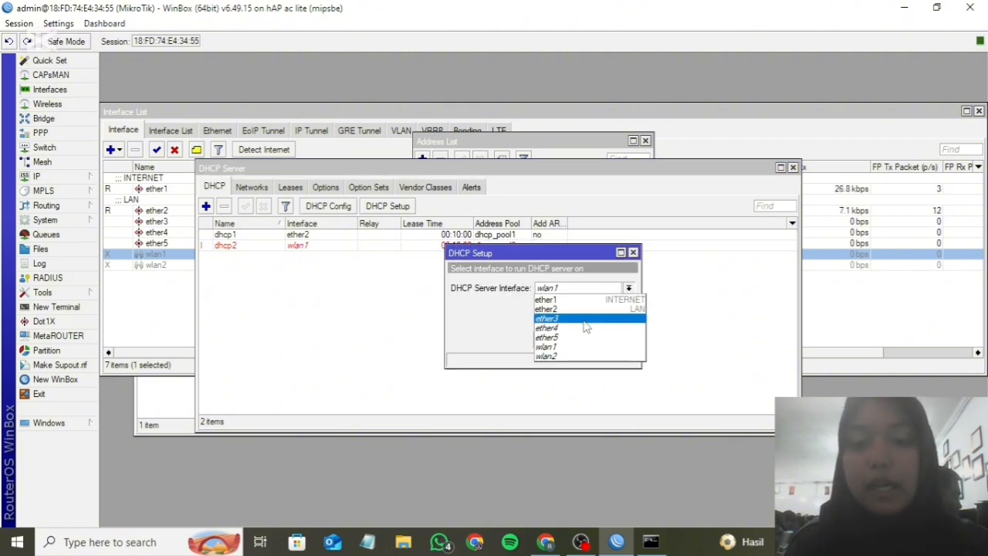
click(585, 319)
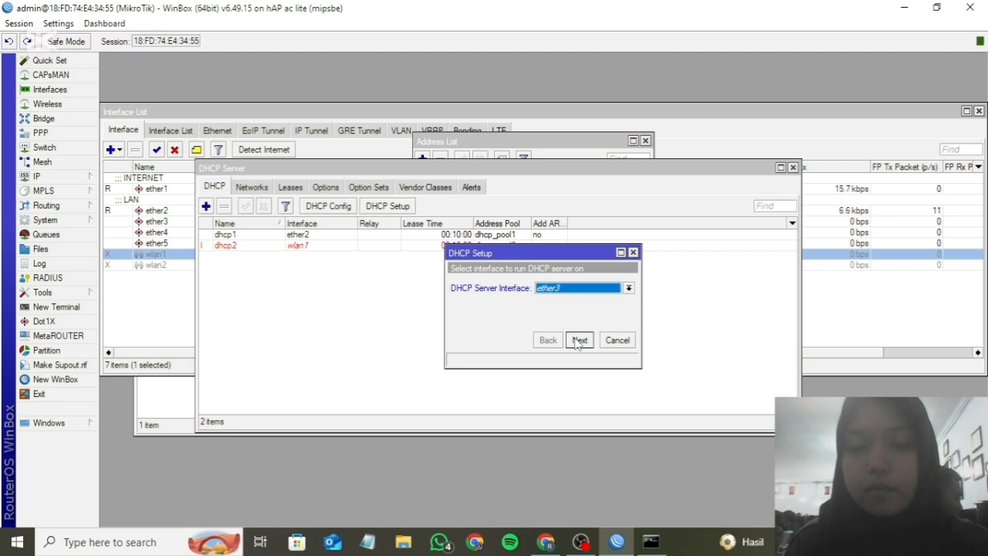
click(578, 339)
click(579, 341)
click(579, 341)
click(578, 340)
click(579, 341)
click(578, 340)
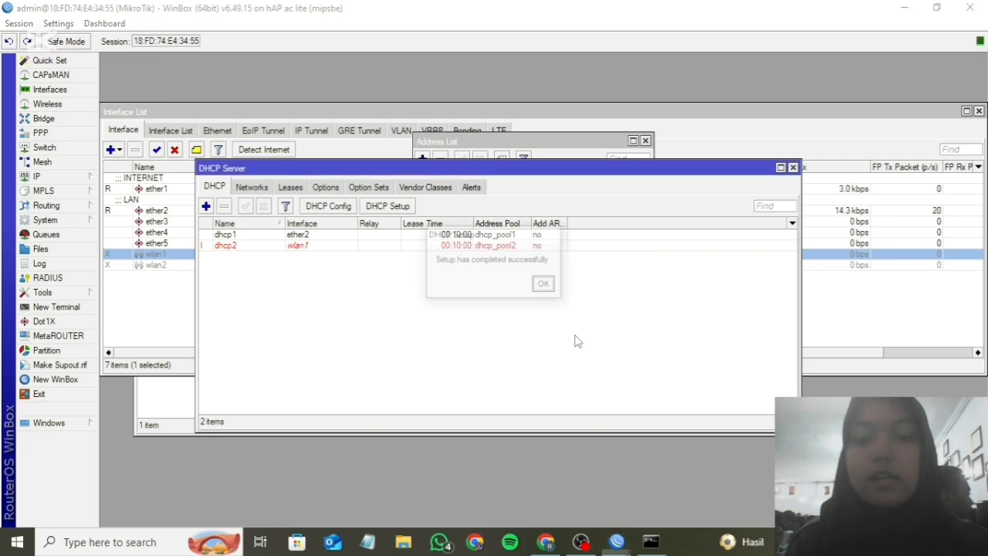
click(544, 284)
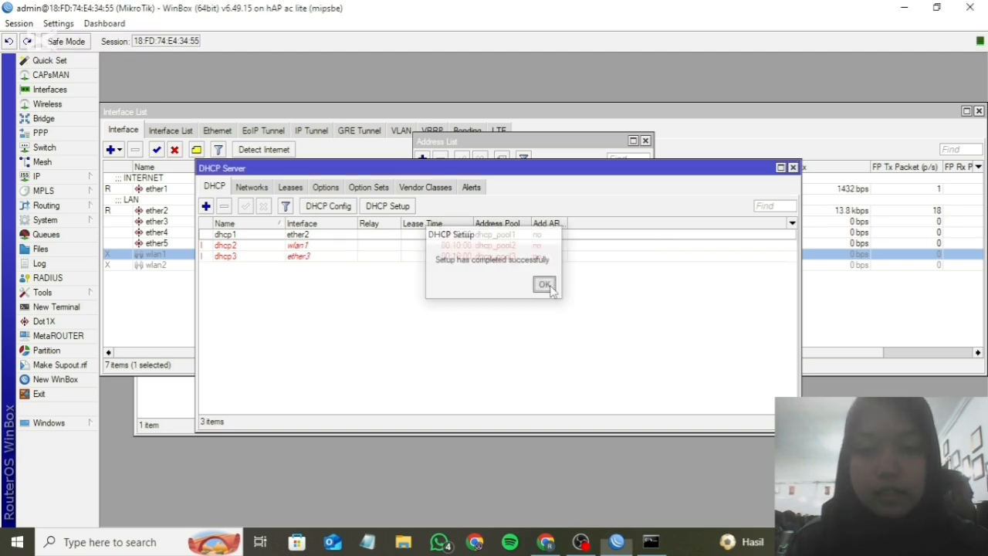
Run the Hotspot setup on ether3, accepting the suggested values, including certificate none and SMTP server 0.0.0.0, up to the DNS name
click(38, 176)
click(158, 291)
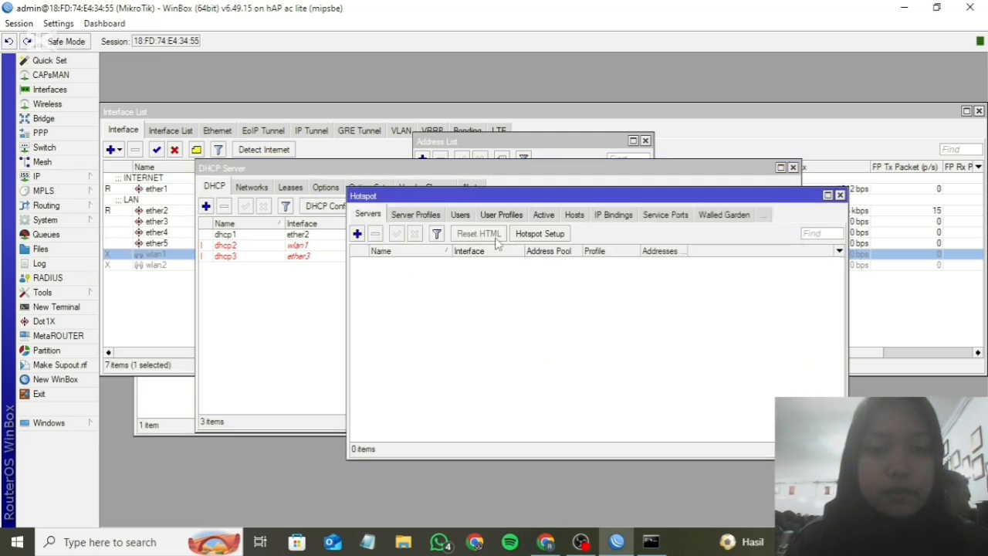
click(549, 235)
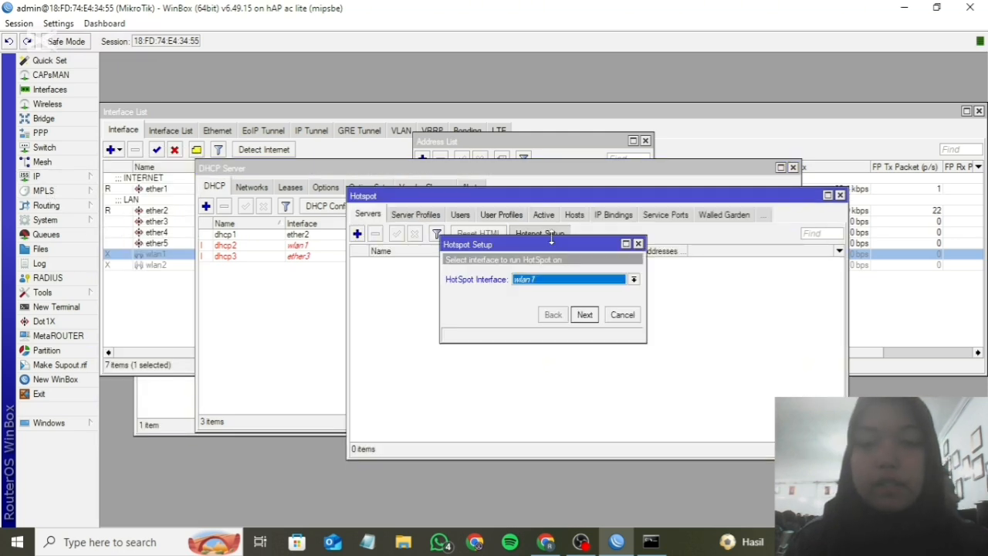
click(633, 279)
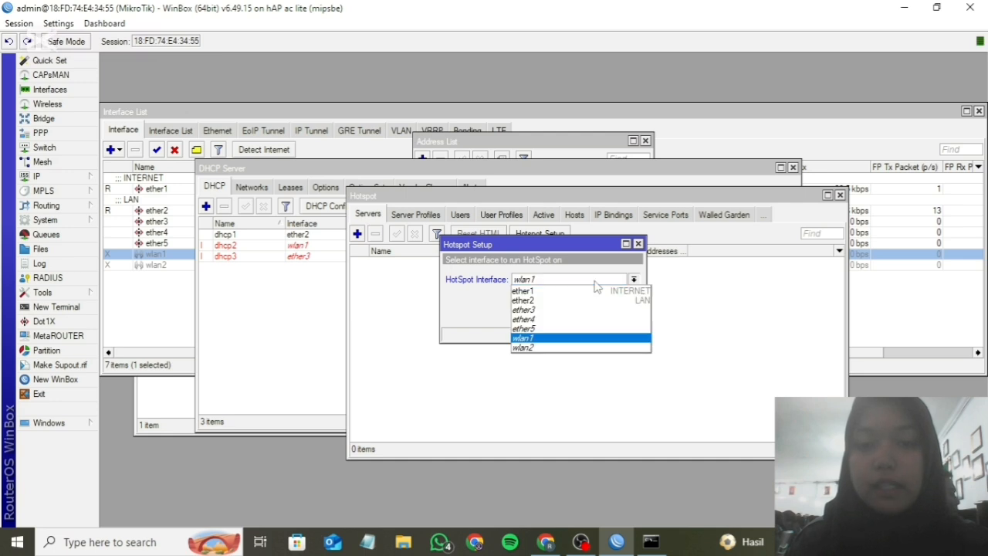
click(581, 313)
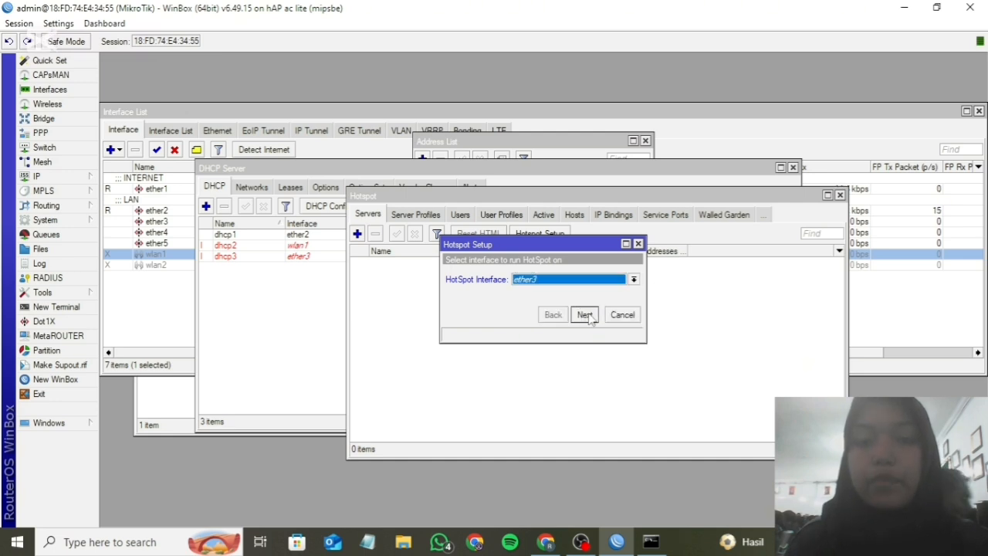
click(584, 315)
click(585, 315)
click(584, 315)
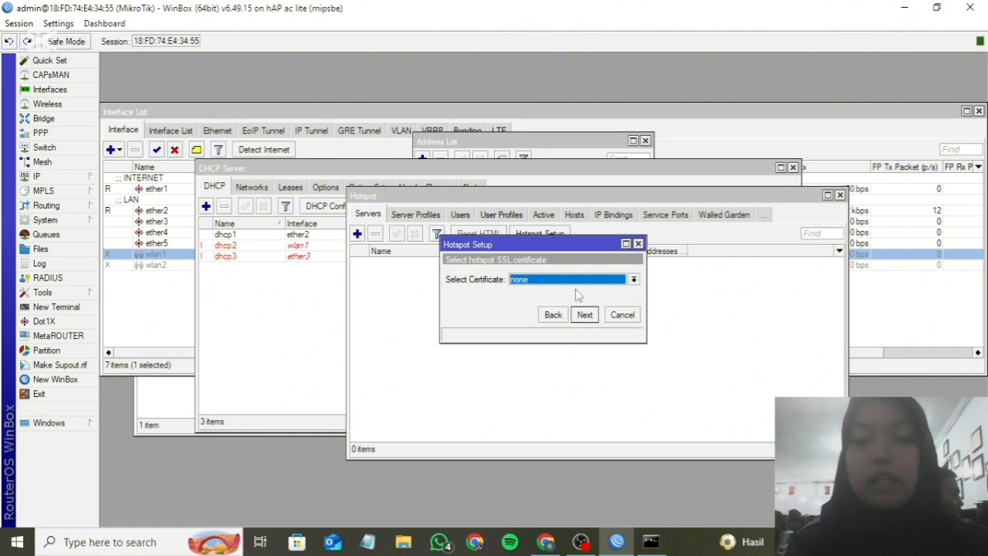
click(585, 315)
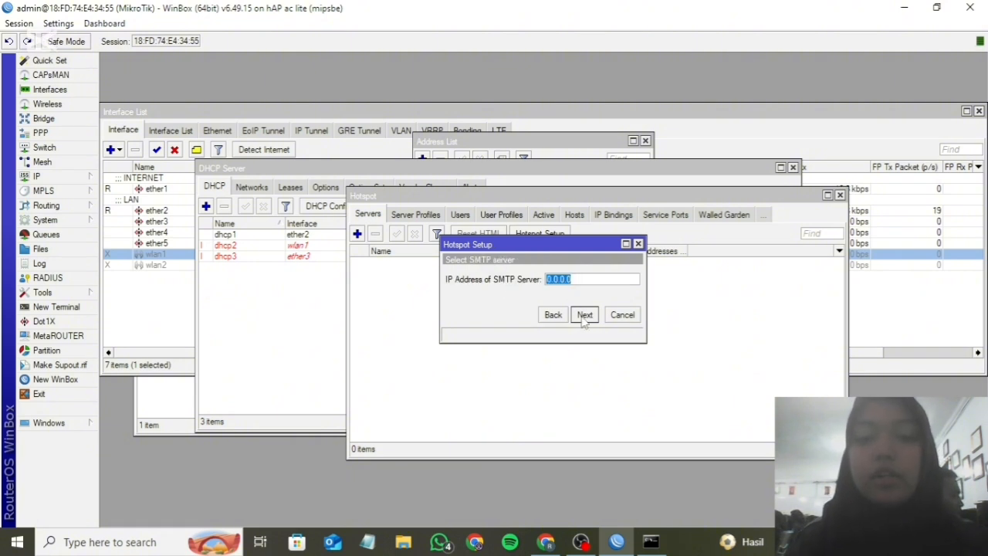
click(585, 315)
click(584, 317)
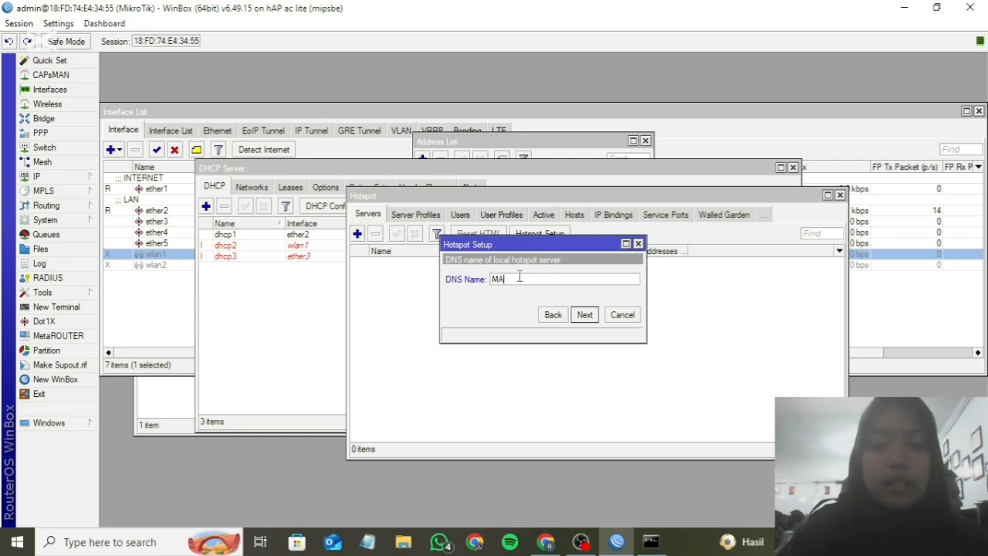
Enter the personal .NET domain as the hotspot's DNS name, set the local hotspot user's password, and complete the setup
text(MASHITA)
text(.C)
key(BackSpace)
text(NET)
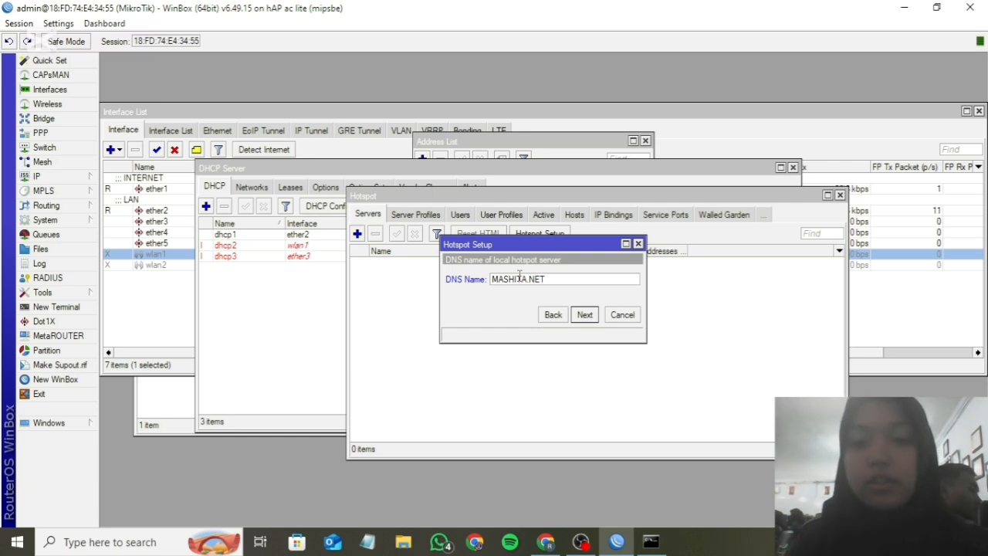
click(585, 316)
click(578, 296)
text(1)
click(589, 319)
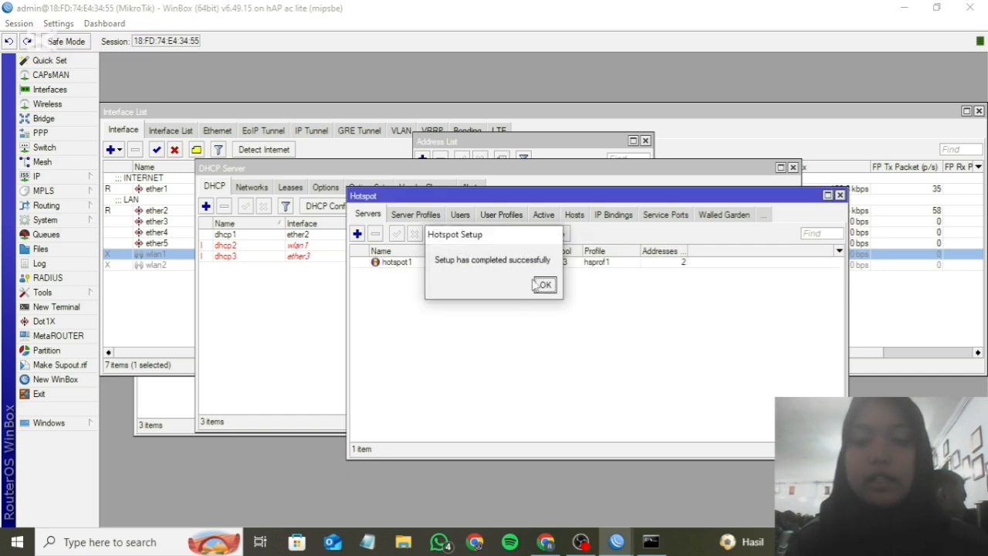
click(545, 285)
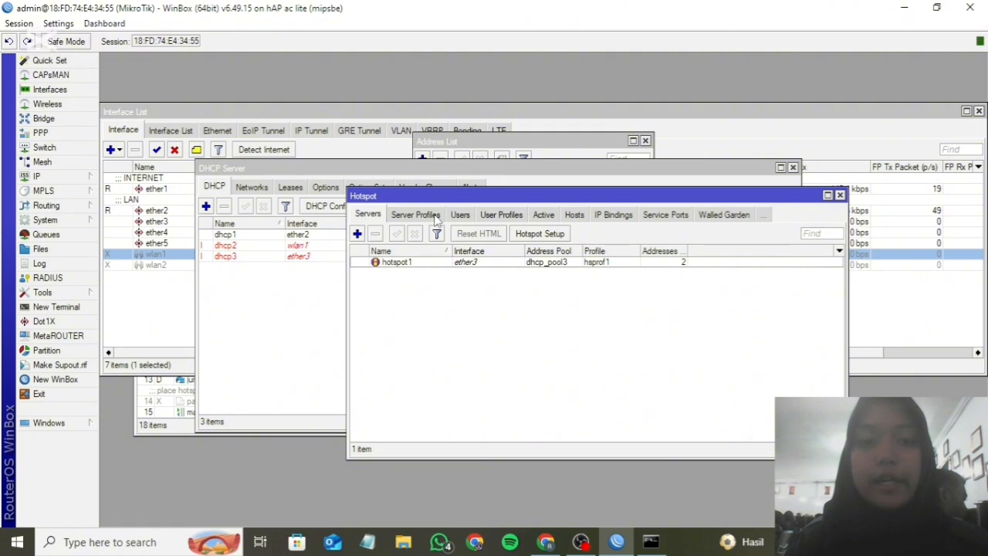
Enable Use RADIUS in the hsprof1 hotspot server profile and save it
click(435, 216)
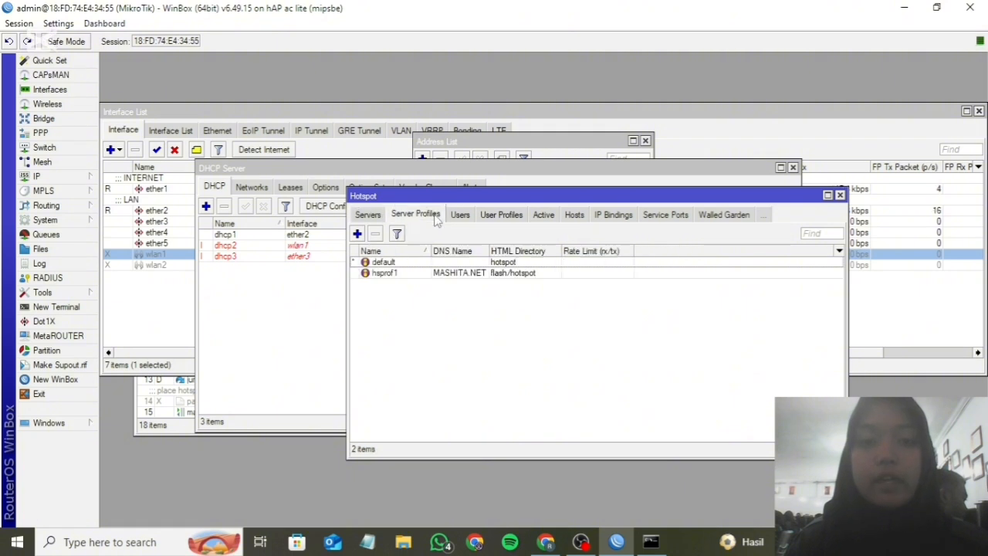
double_click(469, 273)
click(390, 237)
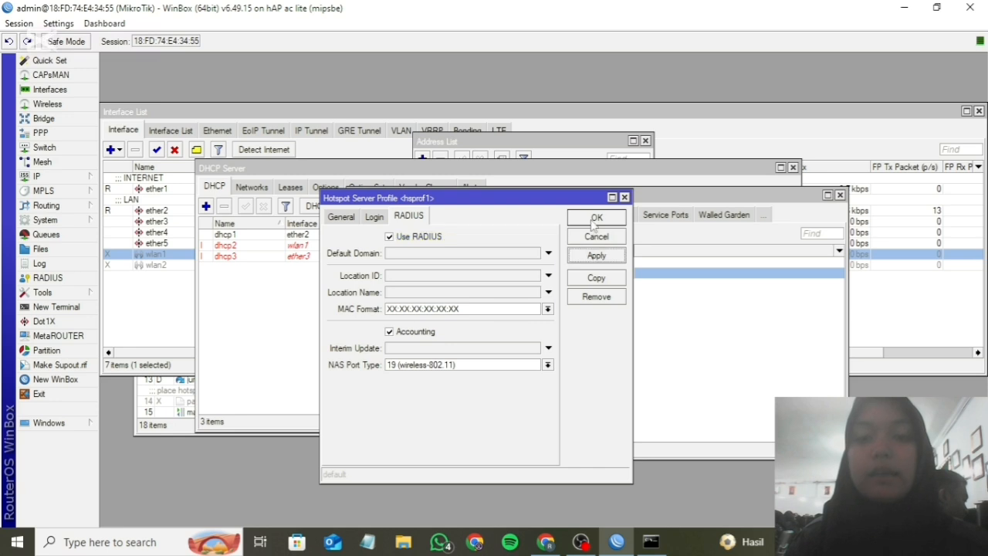
click(595, 219)
Start a new hotspot user and replace its default name with the person's first name in lowercase
click(461, 216)
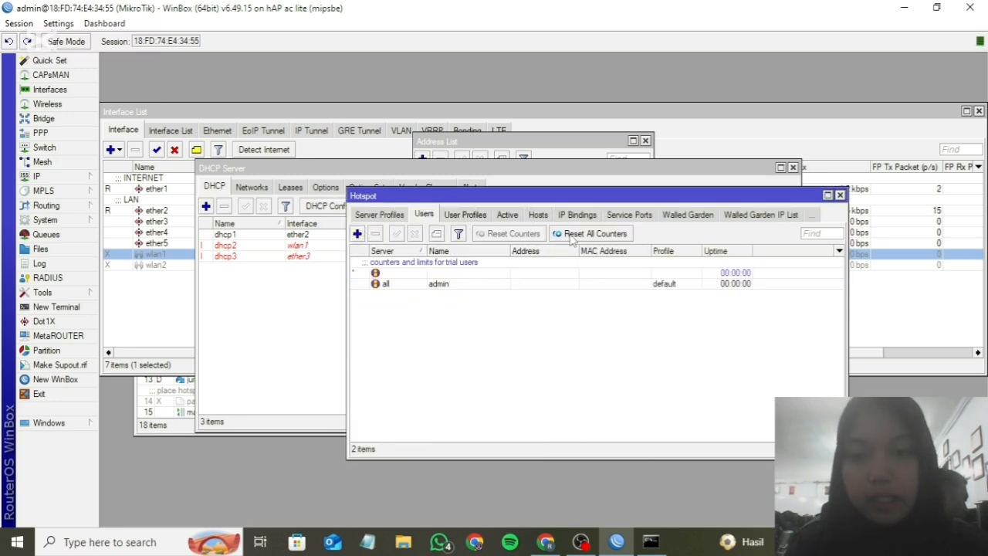
click(358, 234)
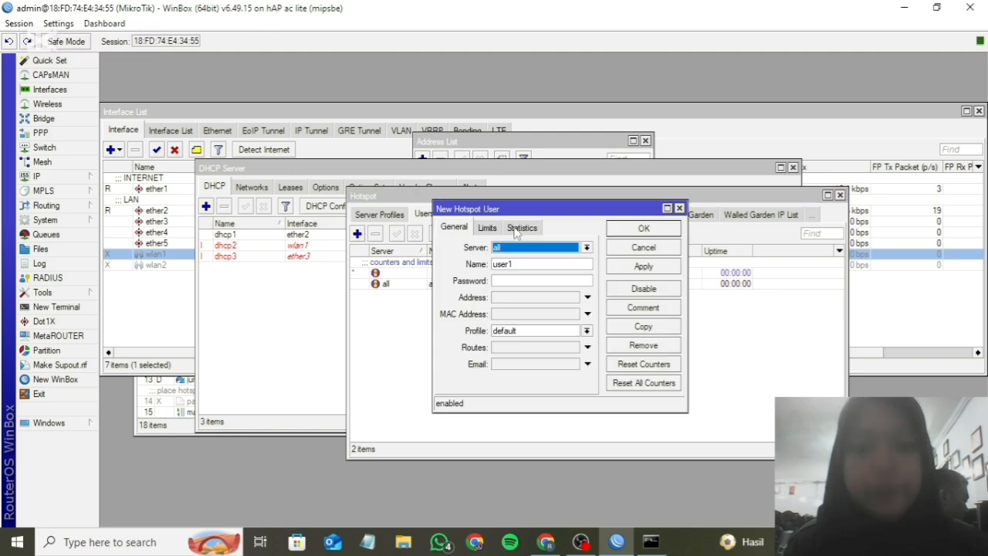
click(530, 265)
key(BackSpace)
key(BackSpace)
key(BackSpace)
key(BackSpace)
key(BackSpace)
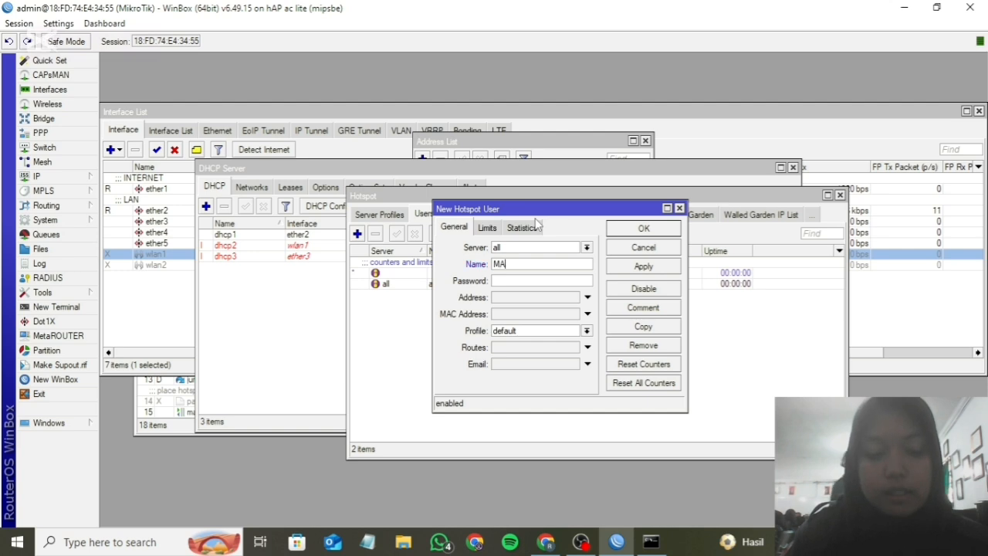
key(BackSpace)
key(BackSpace)
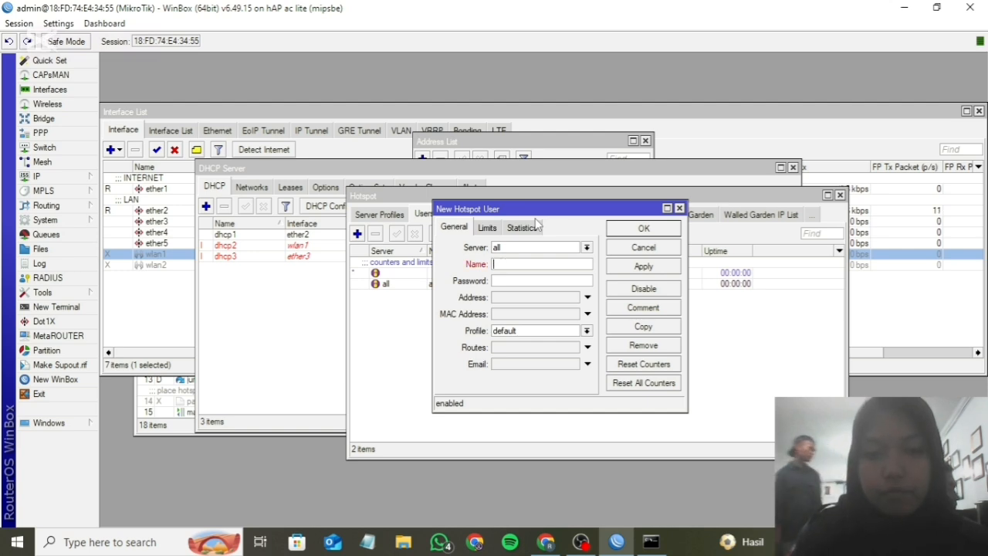
text(mashita)
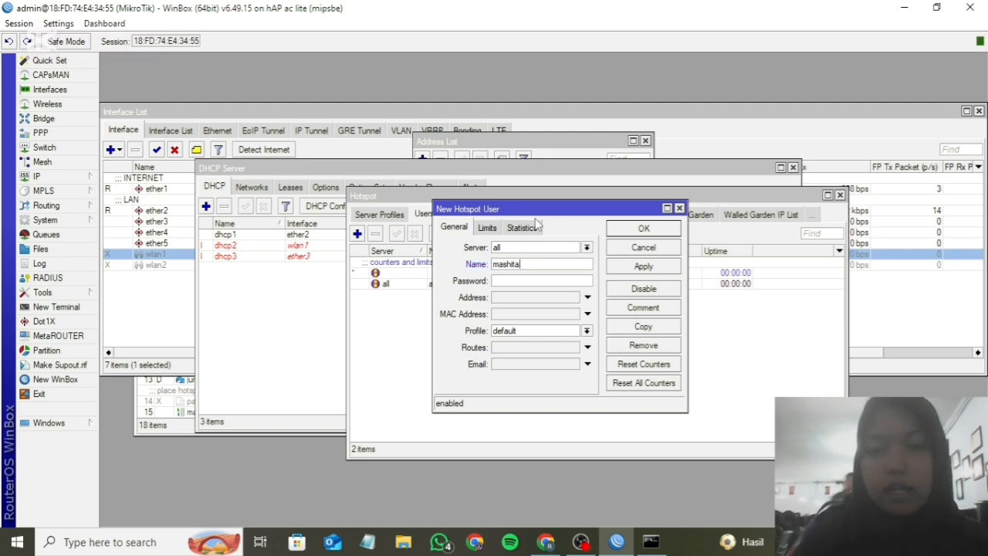
Enter a password for the new hotspot user and save the user
key(Tab)
text(1)
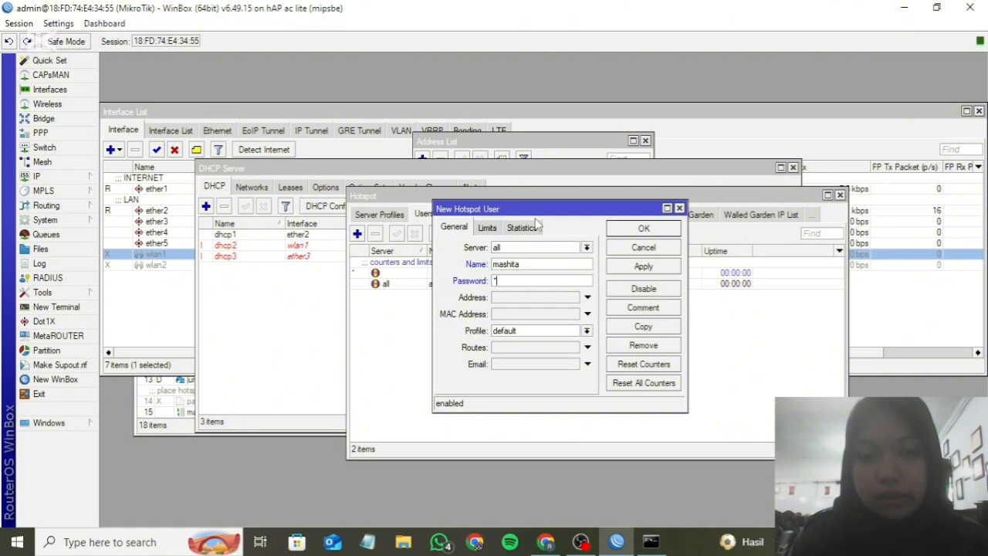
click(629, 267)
click(638, 233)
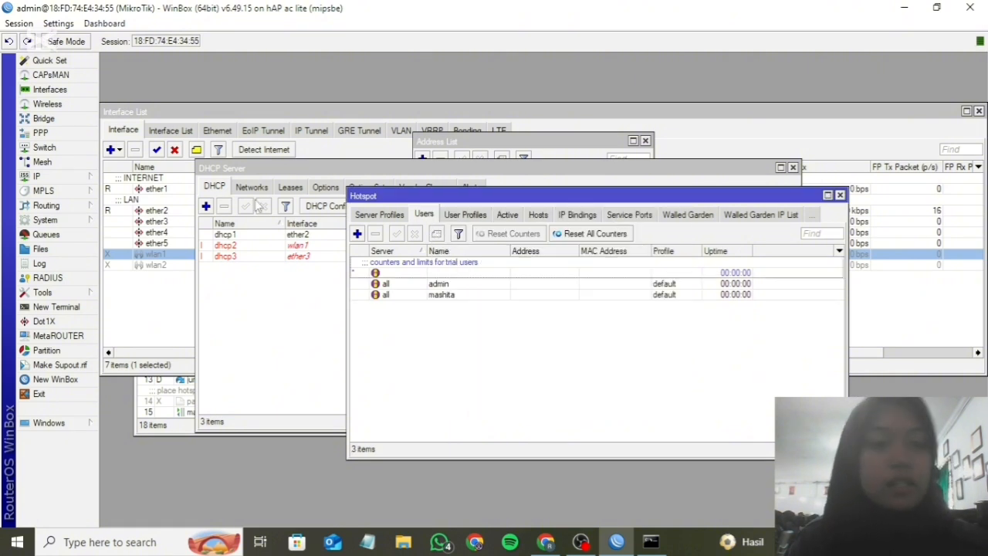
Enable Accept for incoming RADIUS requests on port 3799 and save the setting
click(74, 280)
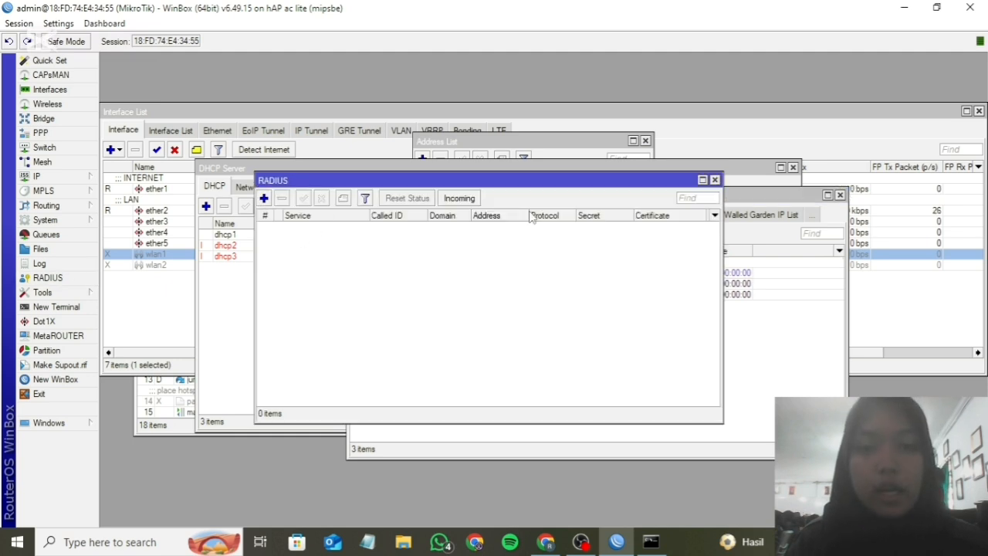
click(458, 198)
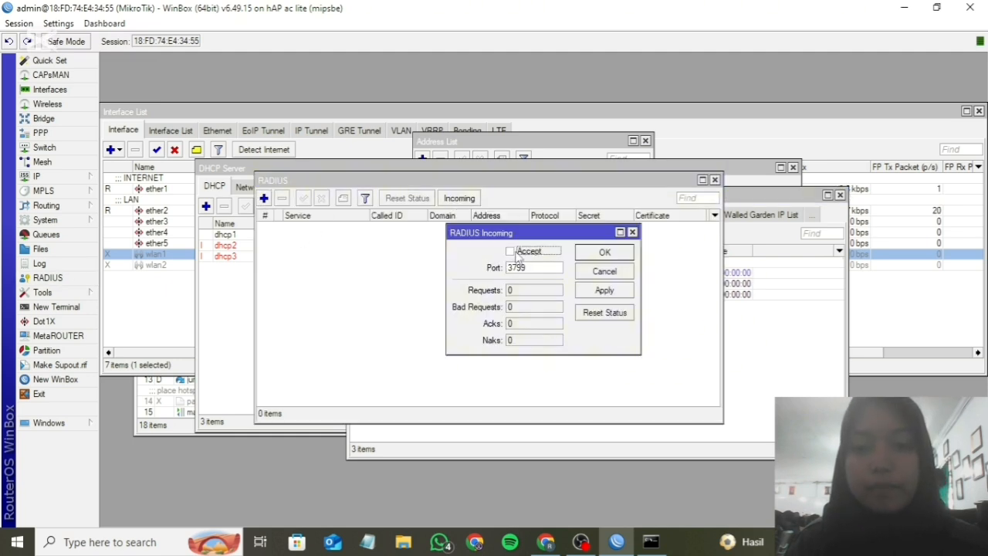
click(610, 291)
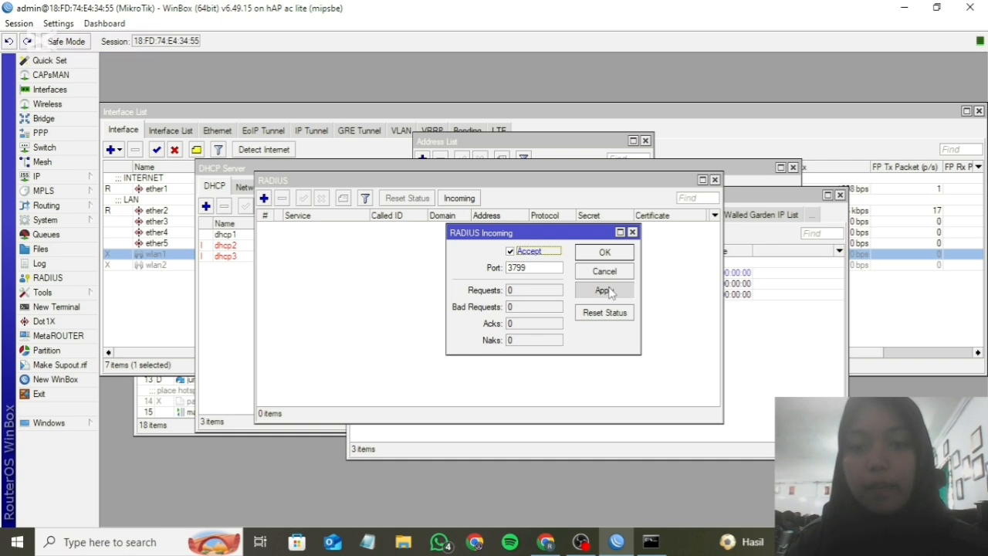
click(624, 252)
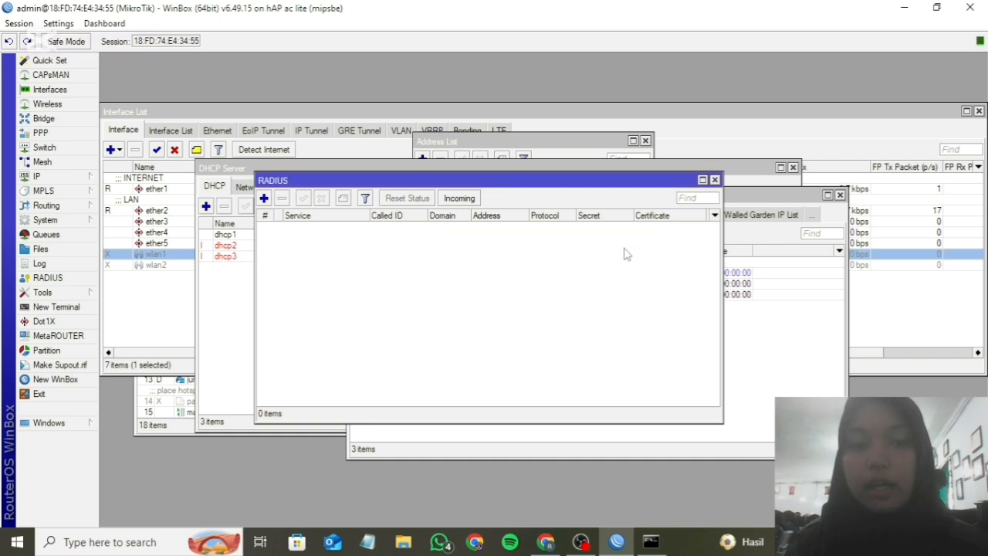
Start a new RADIUS server entry and enable the hotspot and login services for it
click(264, 199)
click(485, 182)
click(529, 165)
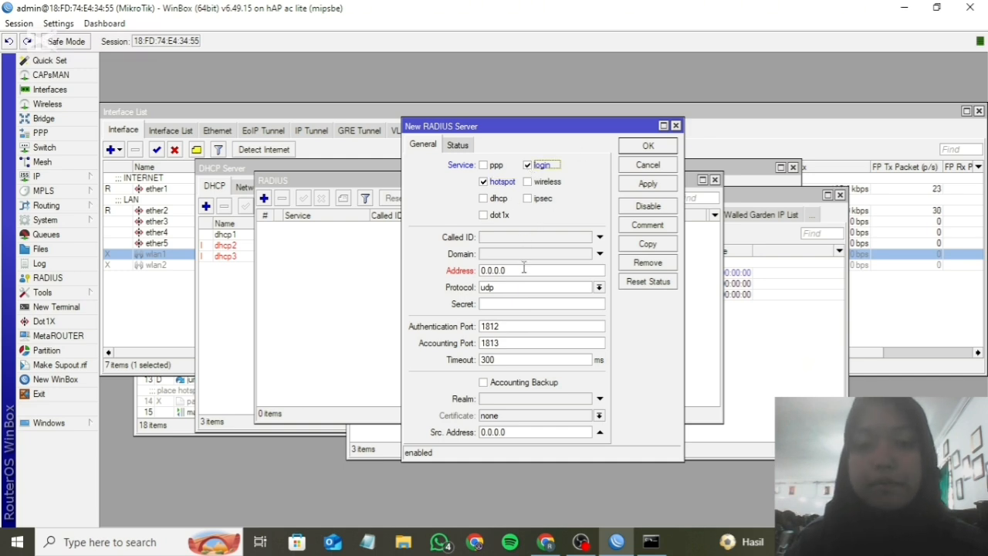
drag(524, 271, 466, 262)
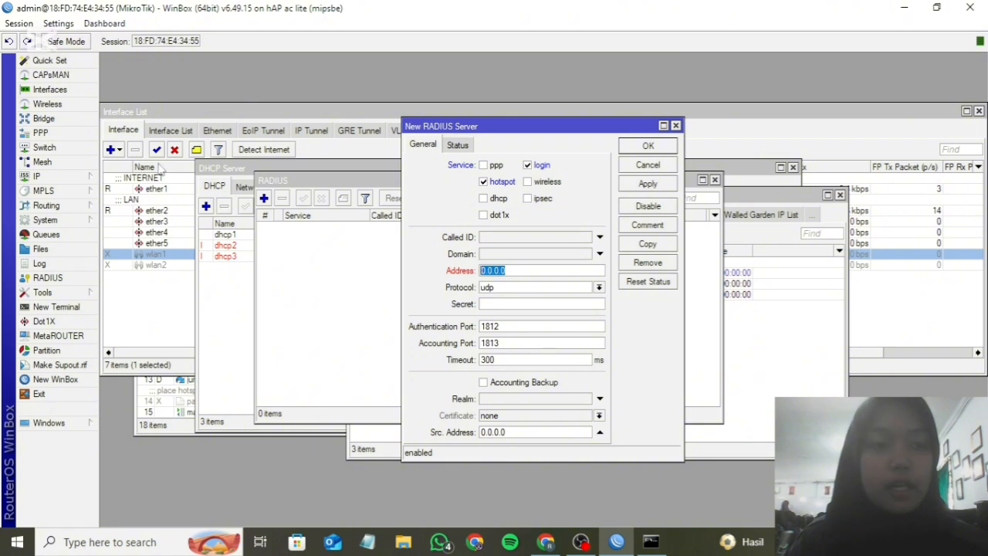
Copy the IP address 172.16.131.71, without its prefix length, from the status of the ether1 DHCP client
click(53, 179)
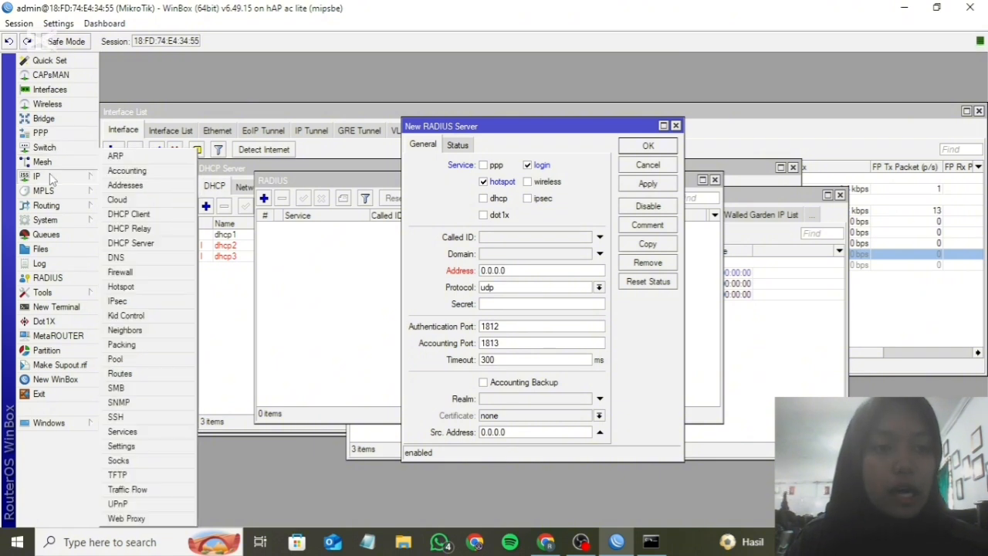
click(128, 214)
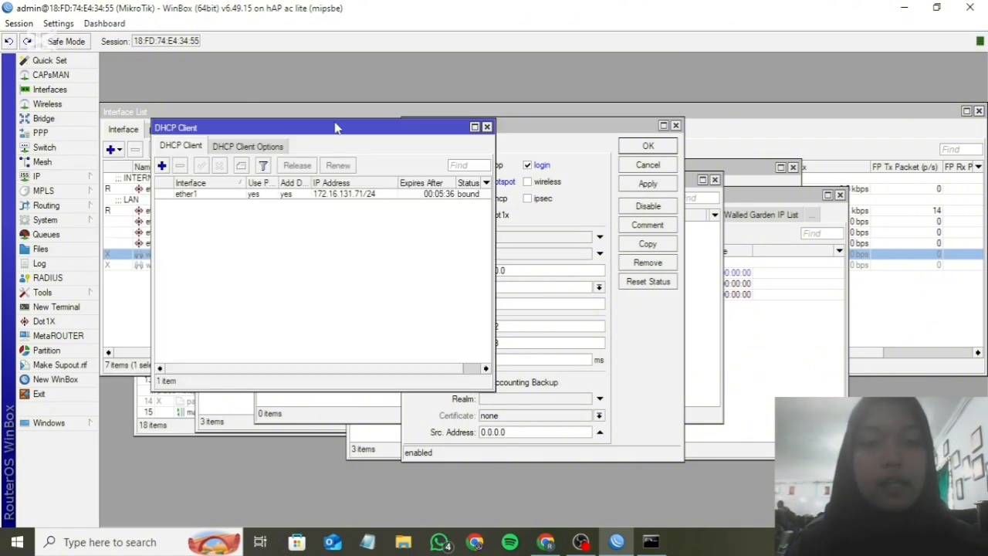
double_click(235, 196)
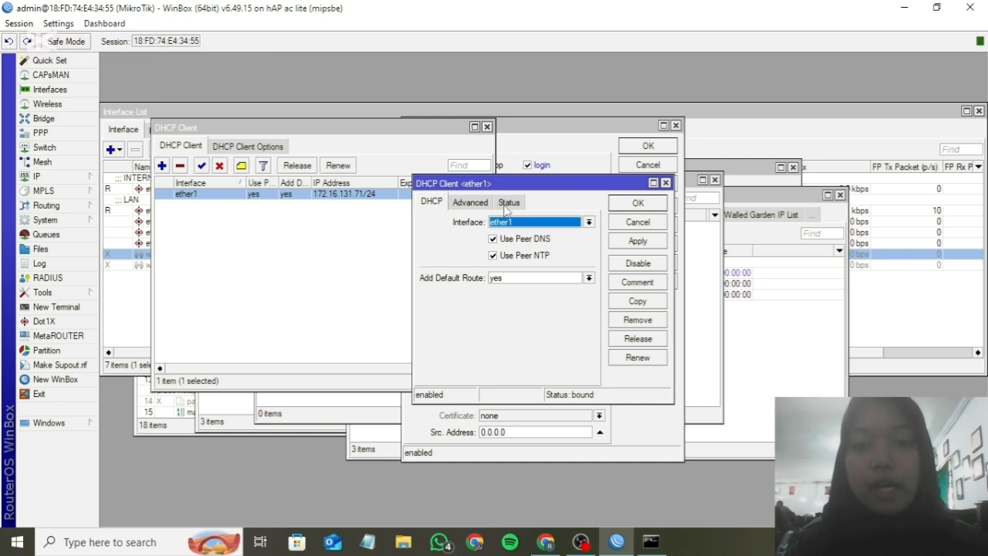
click(508, 203)
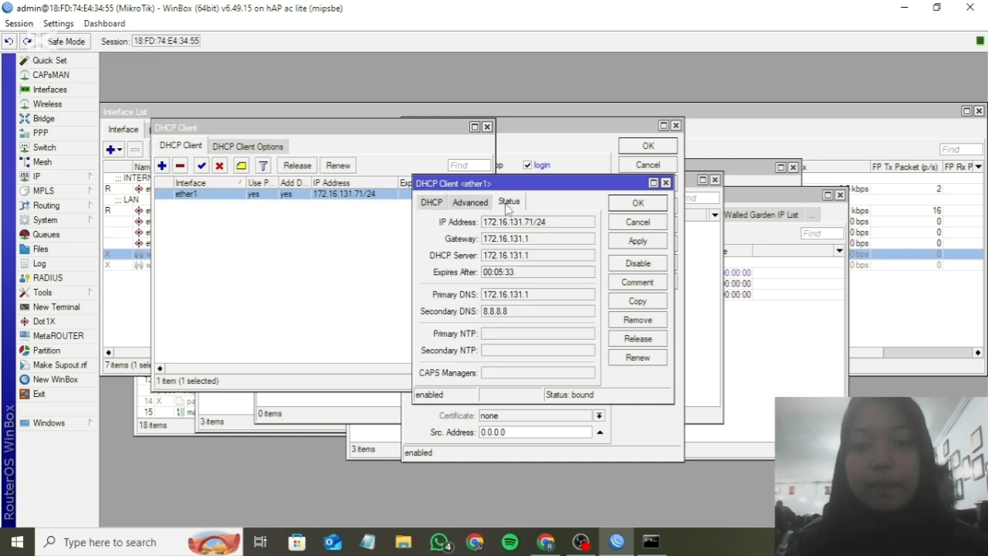
click(531, 222)
drag(531, 222, 481, 223)
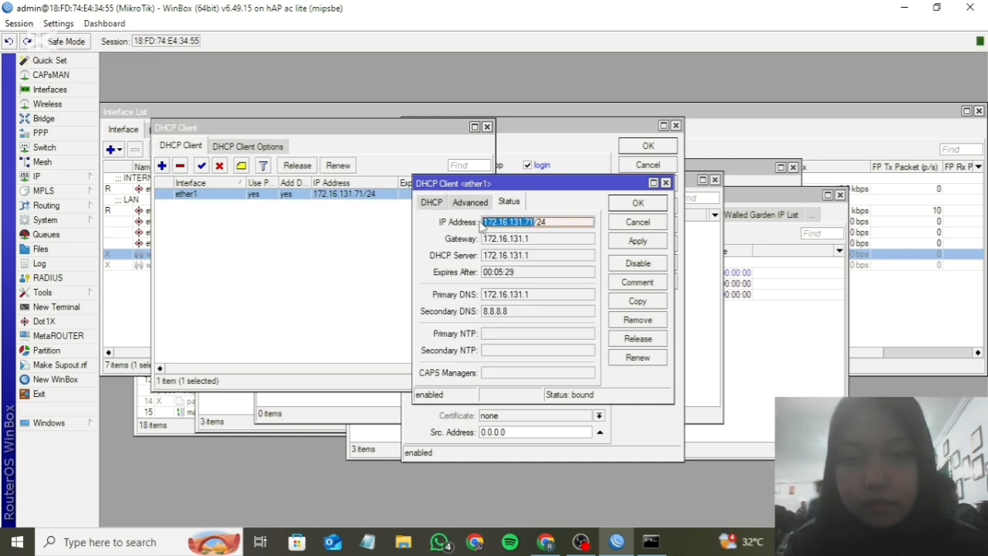
right_click(509, 224)
click(545, 229)
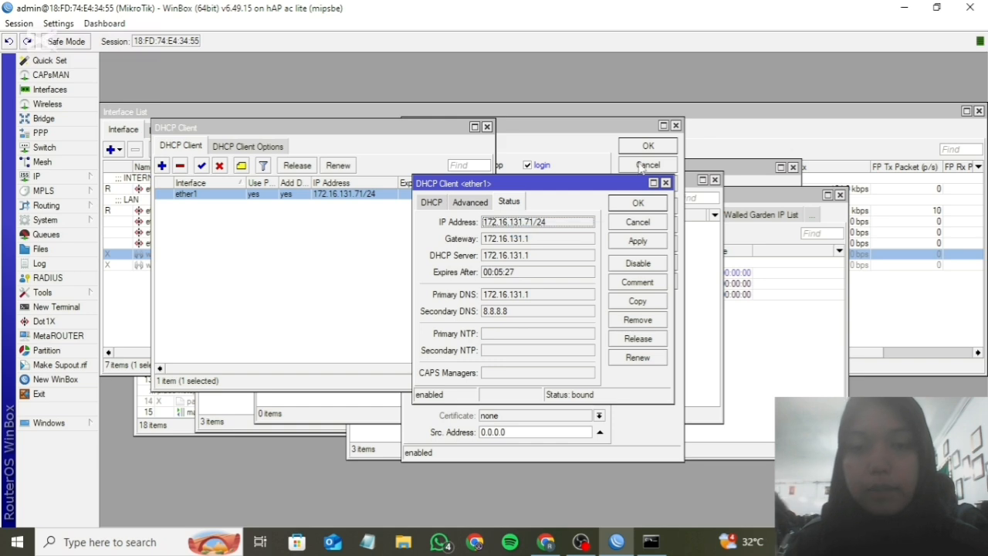
Return to the new RADIUS server entry, paste 172.16.131.71 as its address, and enter the shared secret
click(705, 288)
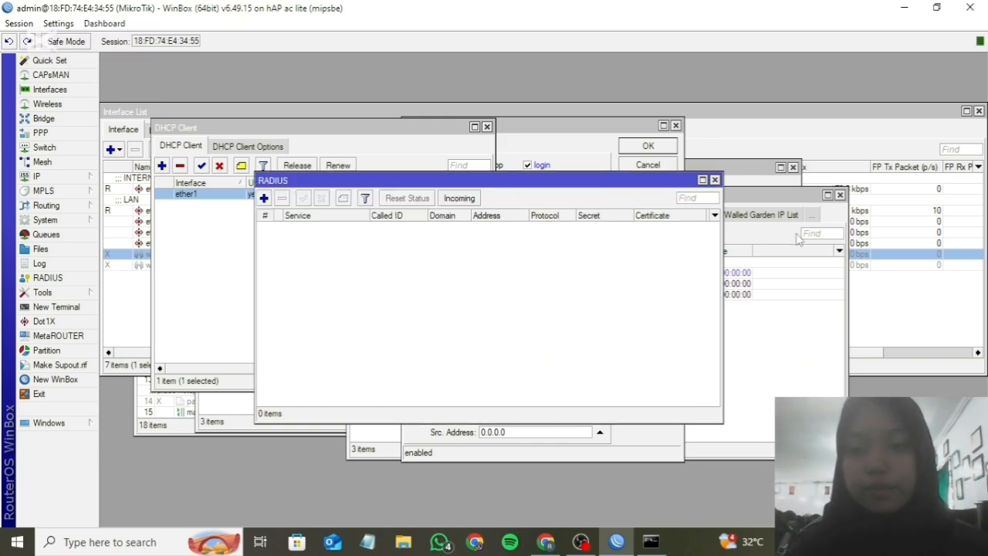
click(669, 441)
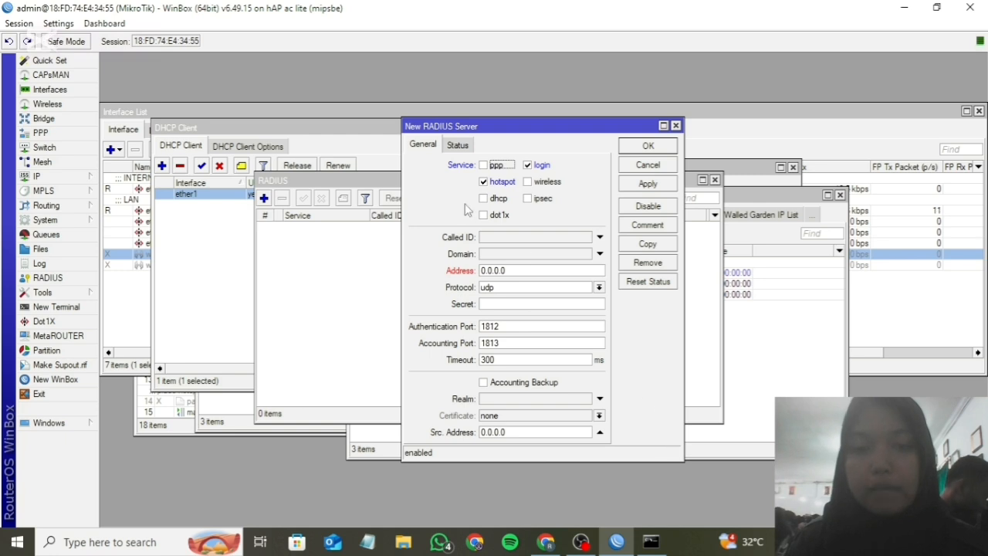
drag(510, 270, 460, 266)
right_click(520, 270)
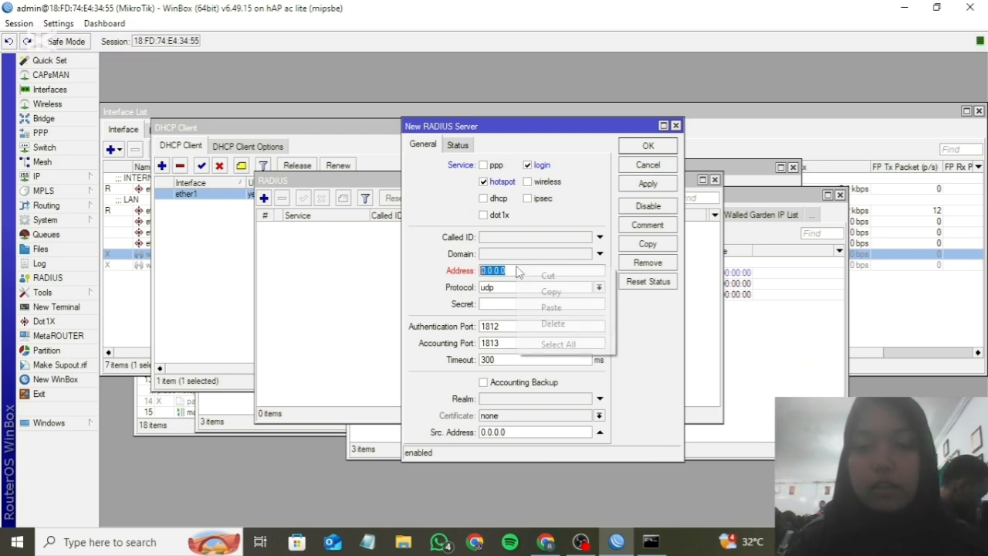
click(534, 304)
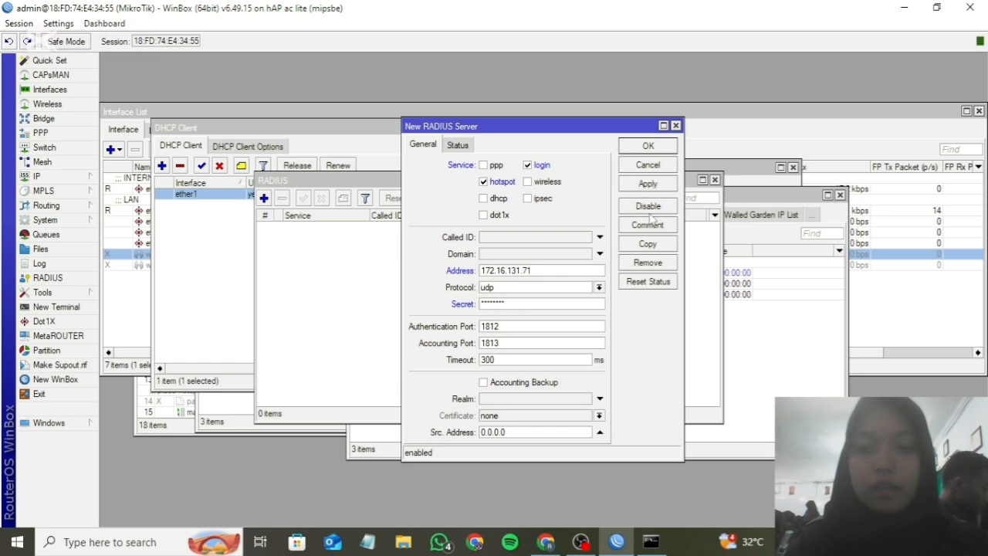
Save the new RADIUS server entry and close its settings
click(660, 187)
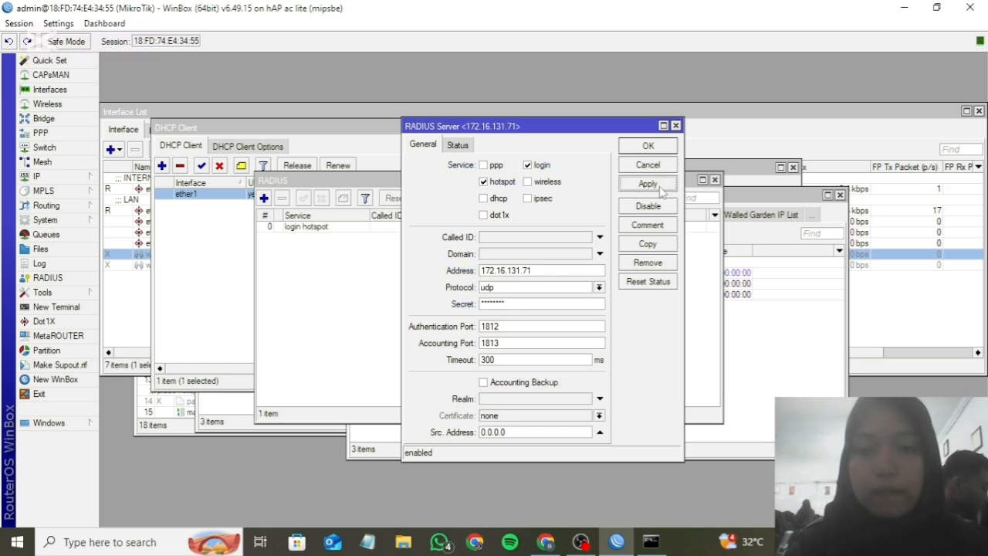
click(662, 146)
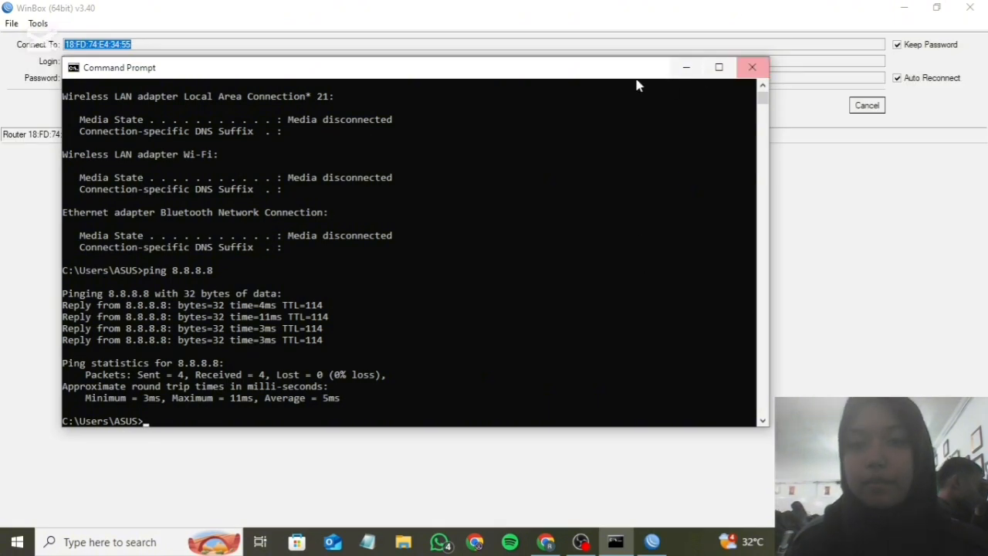
Get the Command Prompt out of the way, switch to Chrome and browse to 8.8.8.8 to reach the hotspot login page
click(687, 67)
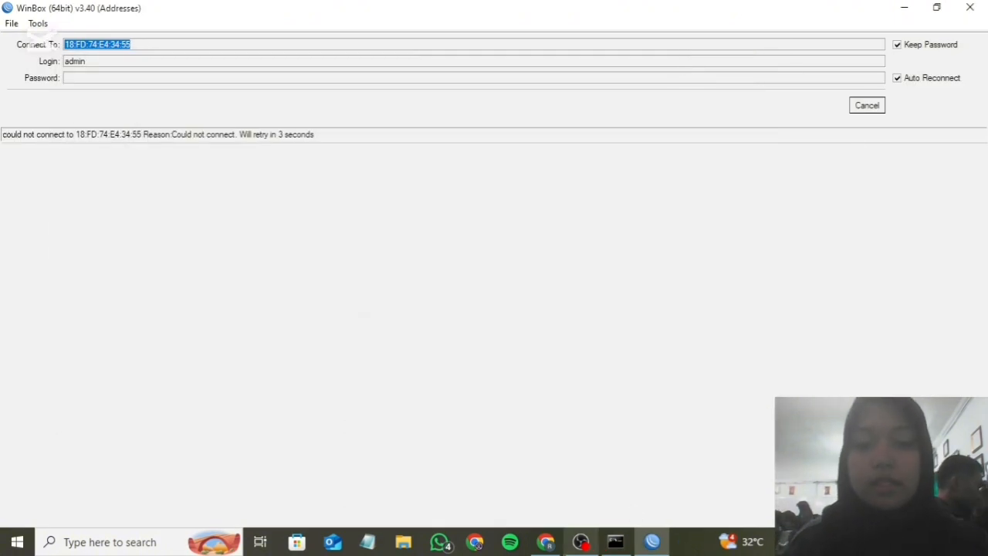
click(544, 546)
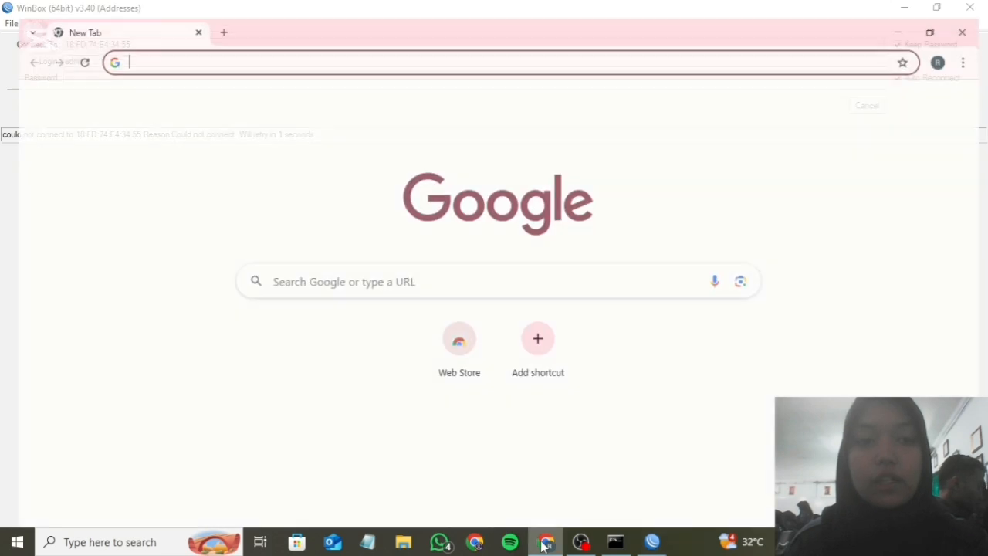
text(8.8.8.8)
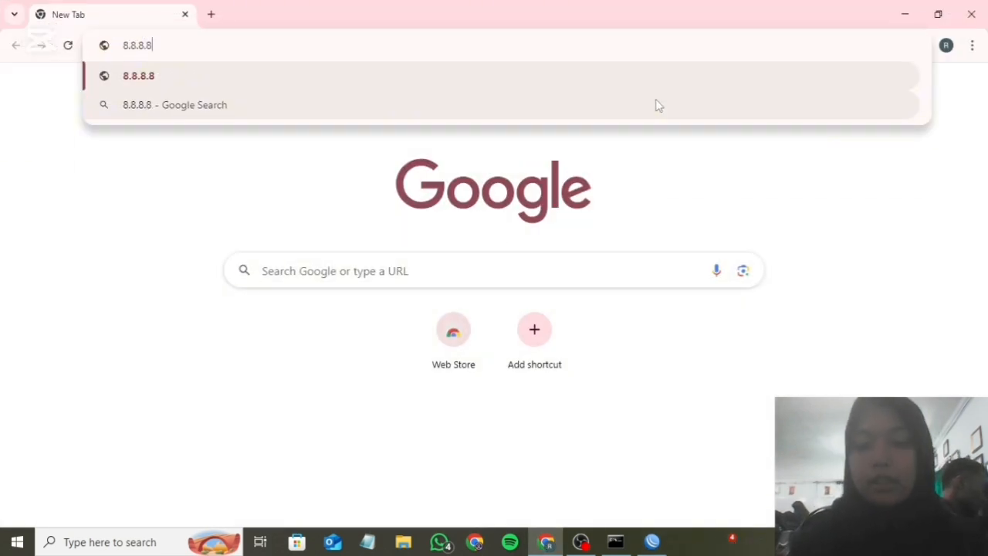
key(Return)
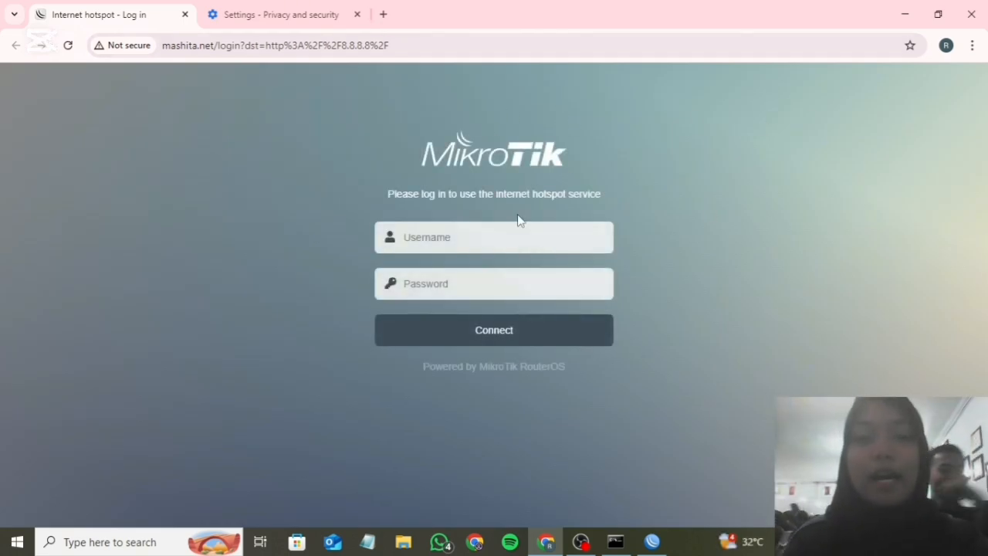
Log in to the hotspot by entering the username and the account password, and connect
click(492, 229)
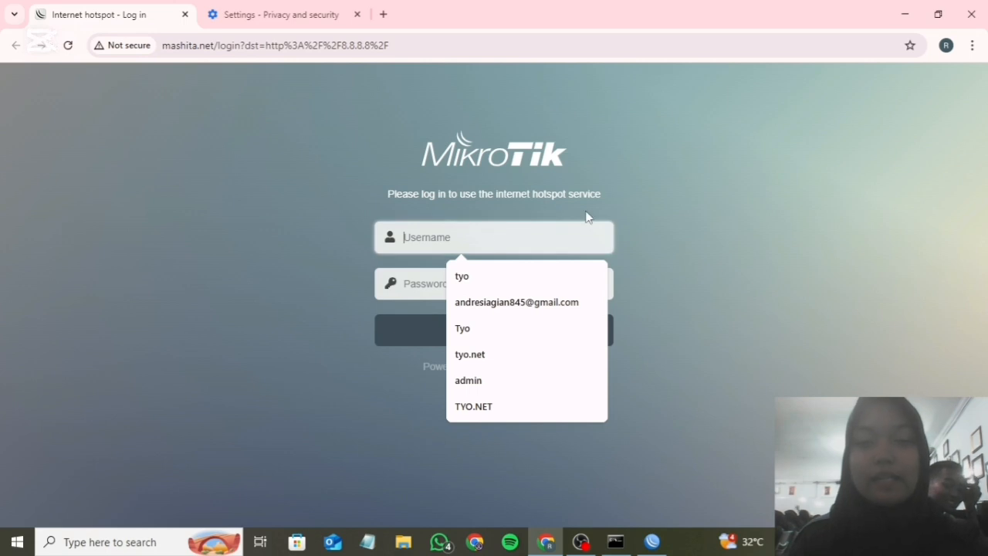
text(mas)
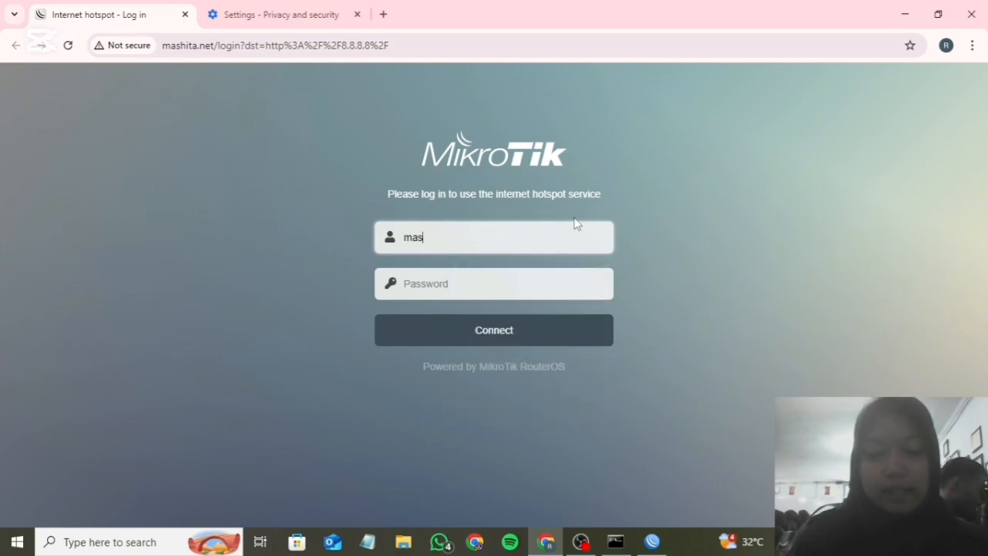
text(hita)
click(522, 291)
text(1)
click(522, 335)
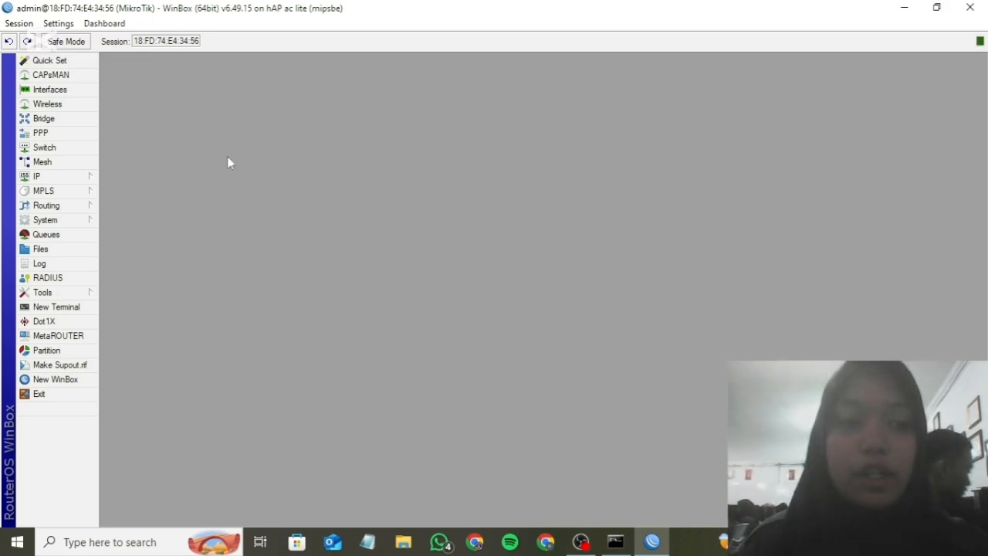
Reset the router's configuration in WinBox with Do Not Backup enabled, and confirm the reset and reboot
click(82, 221)
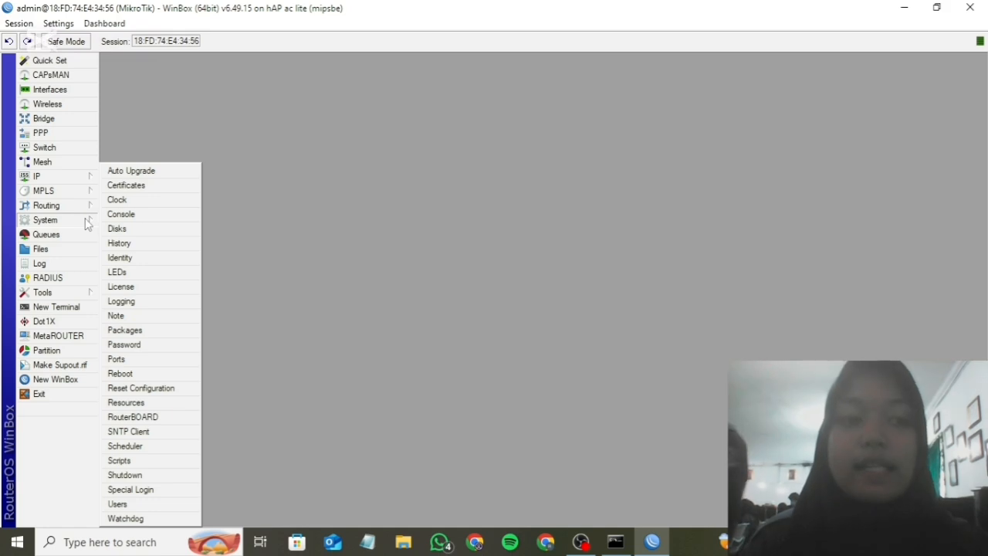
click(169, 389)
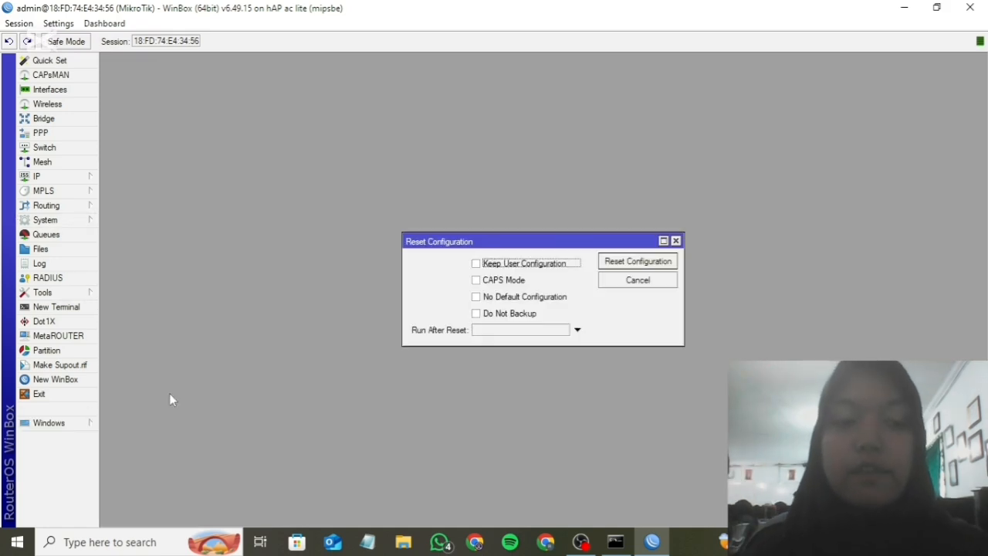
click(477, 315)
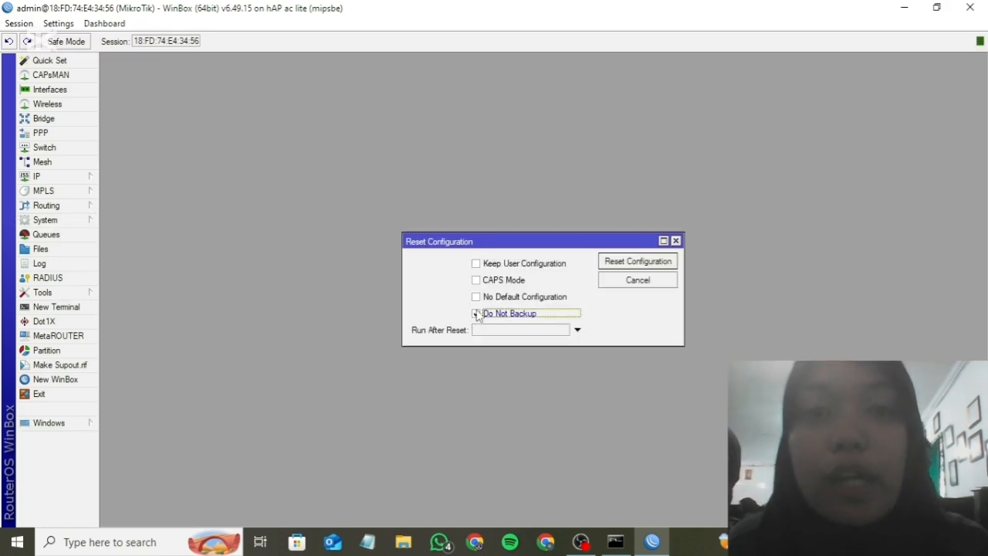
click(662, 265)
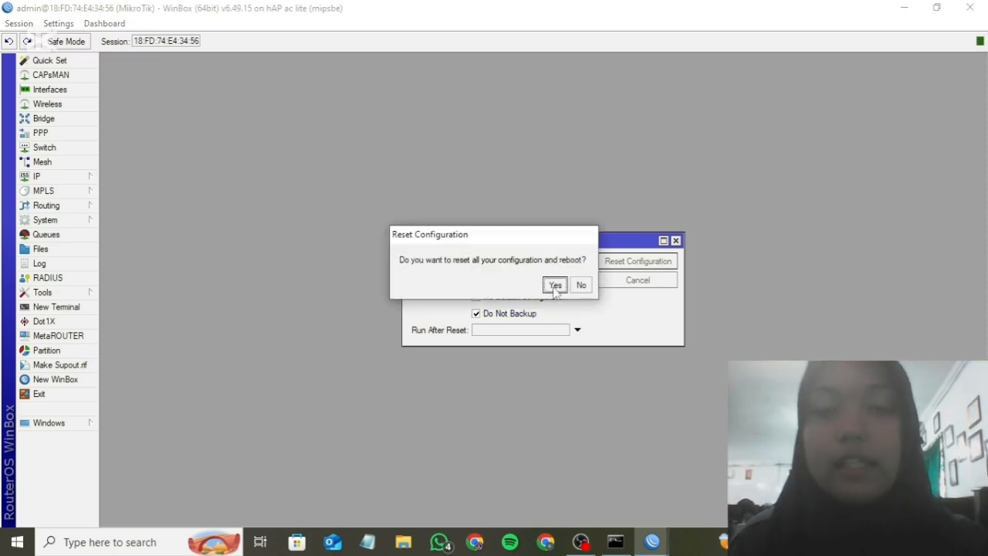
click(555, 286)
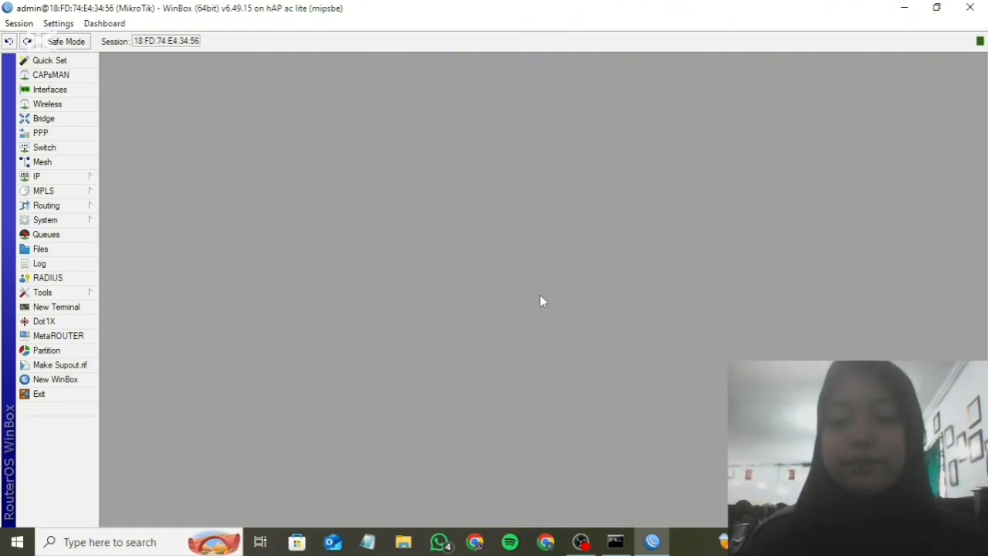
mouse_move(580, 541)
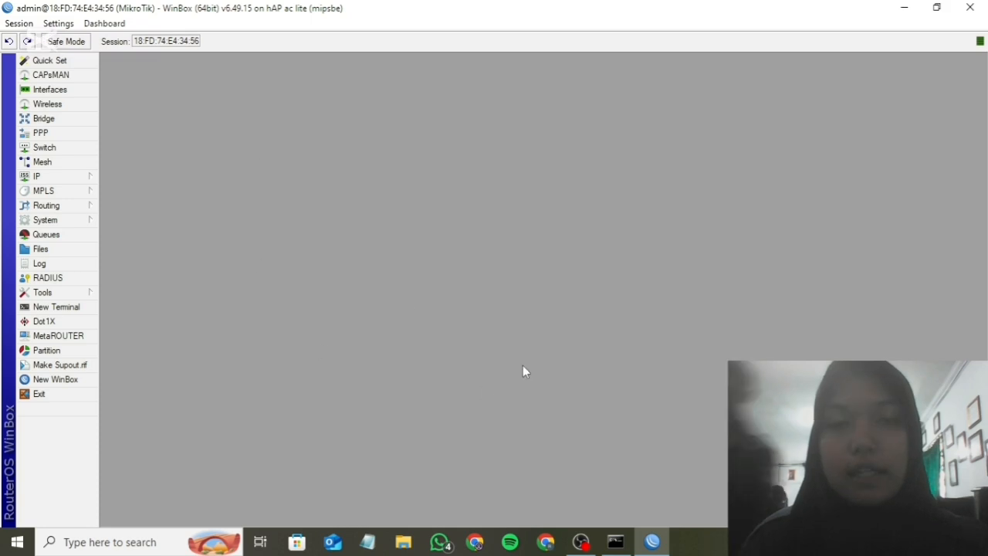
click(581, 542)
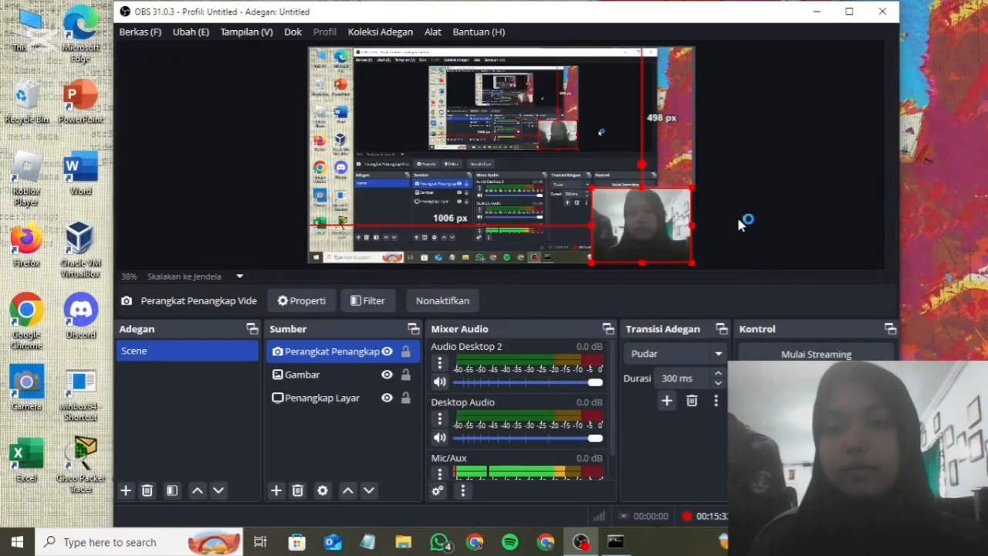